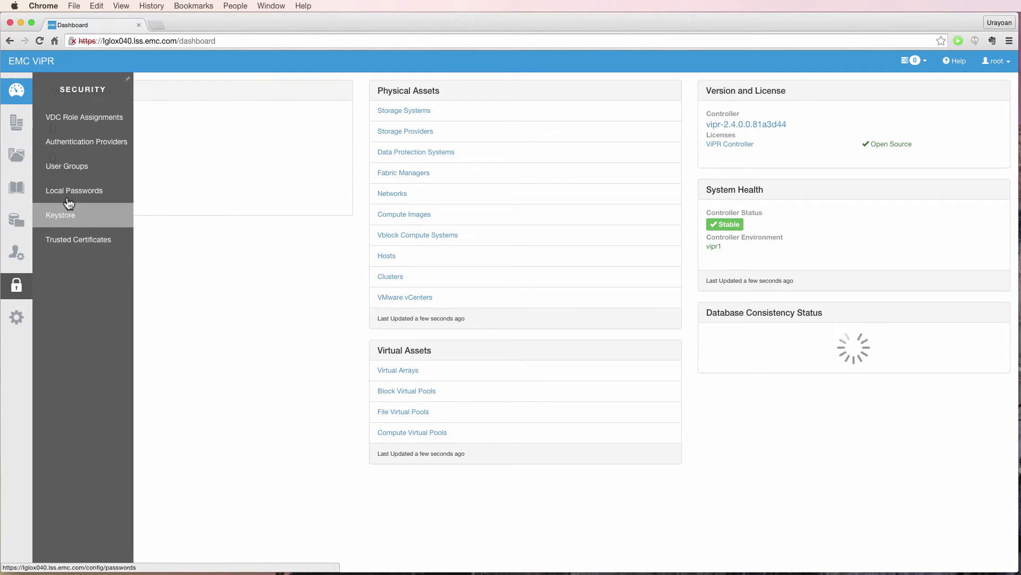
# Open the Security > Authentication Providers list and begin adding a new provider.
pyautogui.click(71, 151)
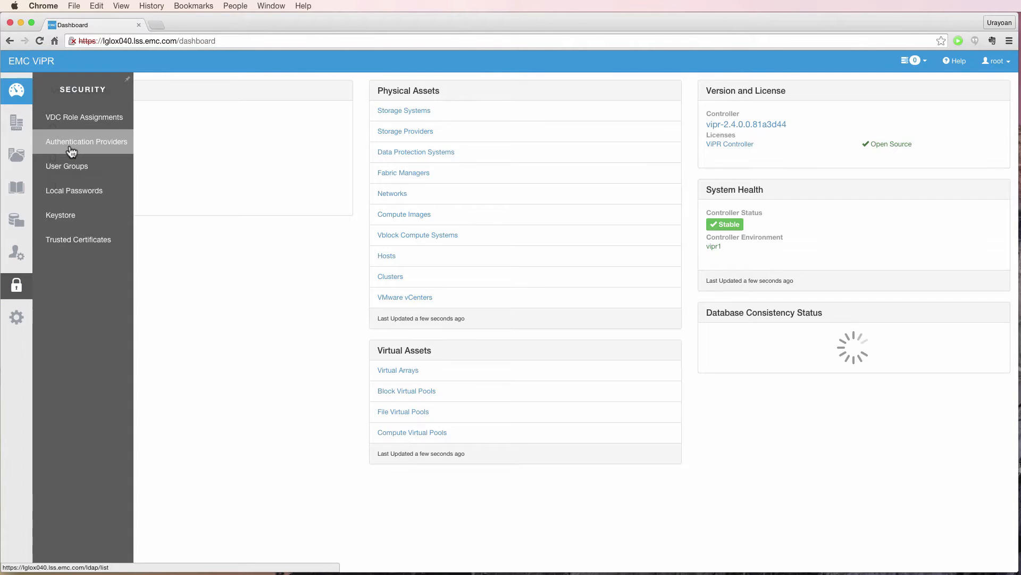
pyautogui.click(71, 151)
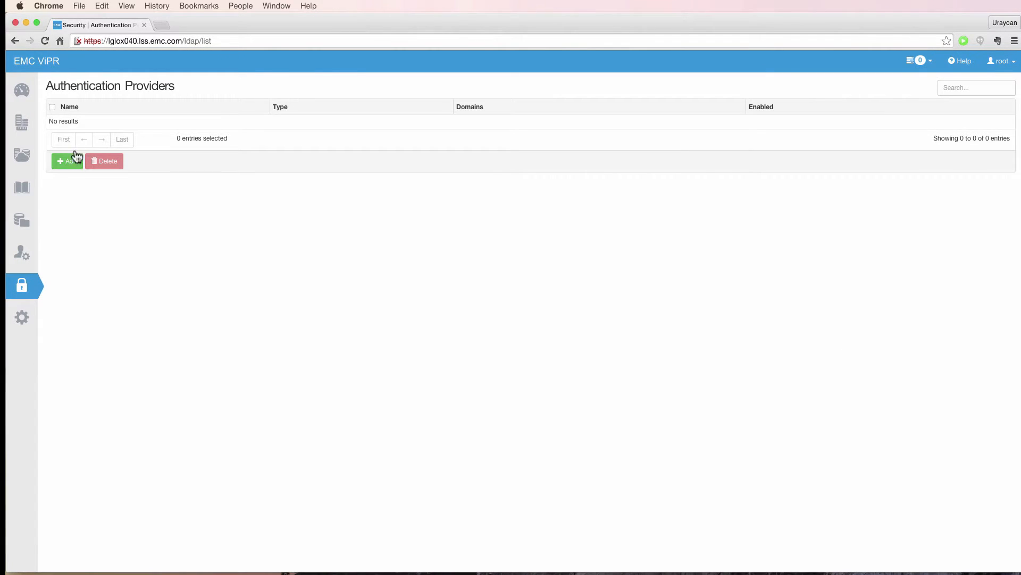
pyautogui.click(69, 169)
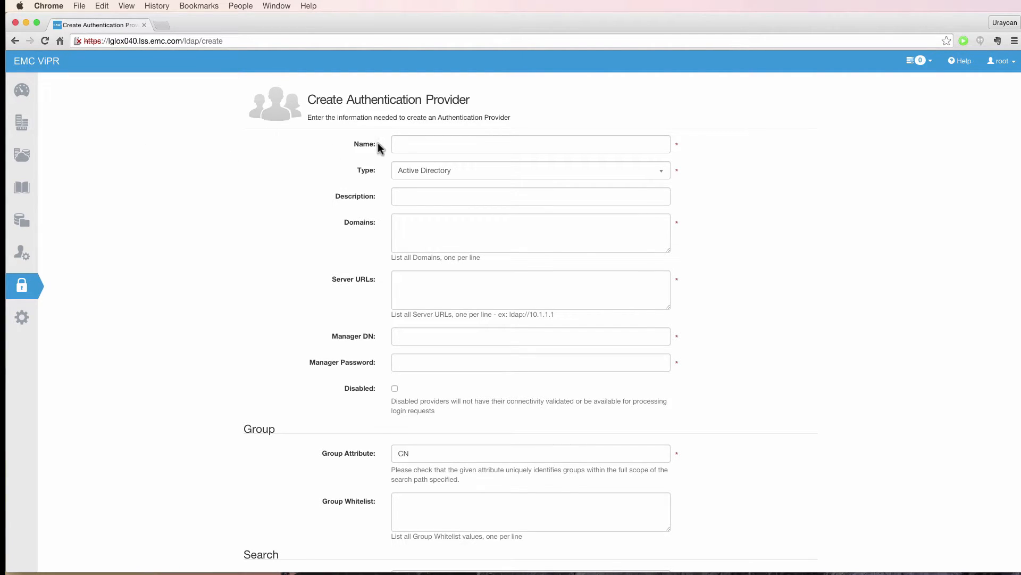
# Name the provider myAuthenticationProvider, keep type Active Directory, describe it 'just a demo', domain coprhd.org.
pyautogui.click(404, 144)
pyautogui.write('myAuthenti')
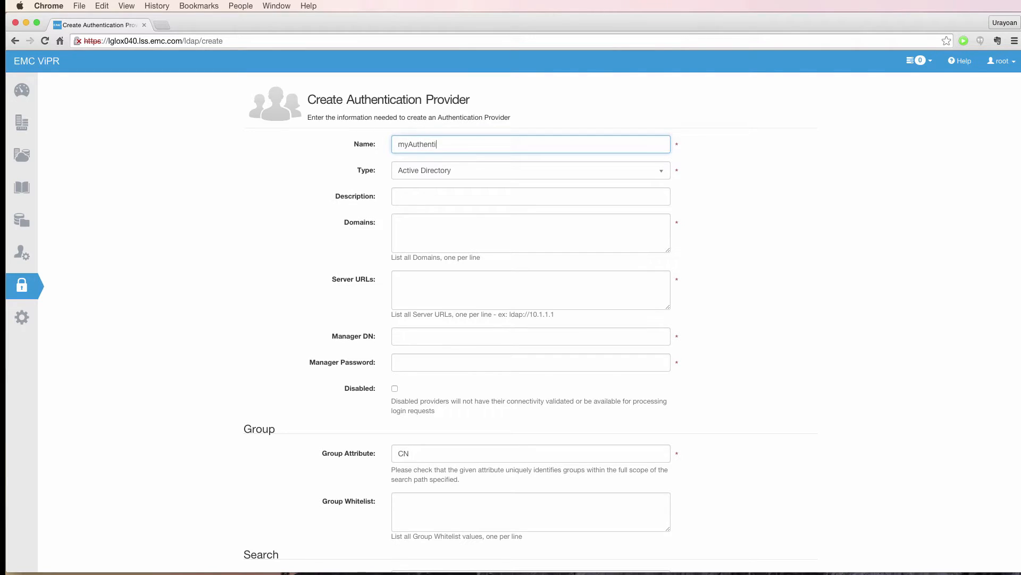
pyautogui.write('cationProvider')
pyautogui.click(467, 173)
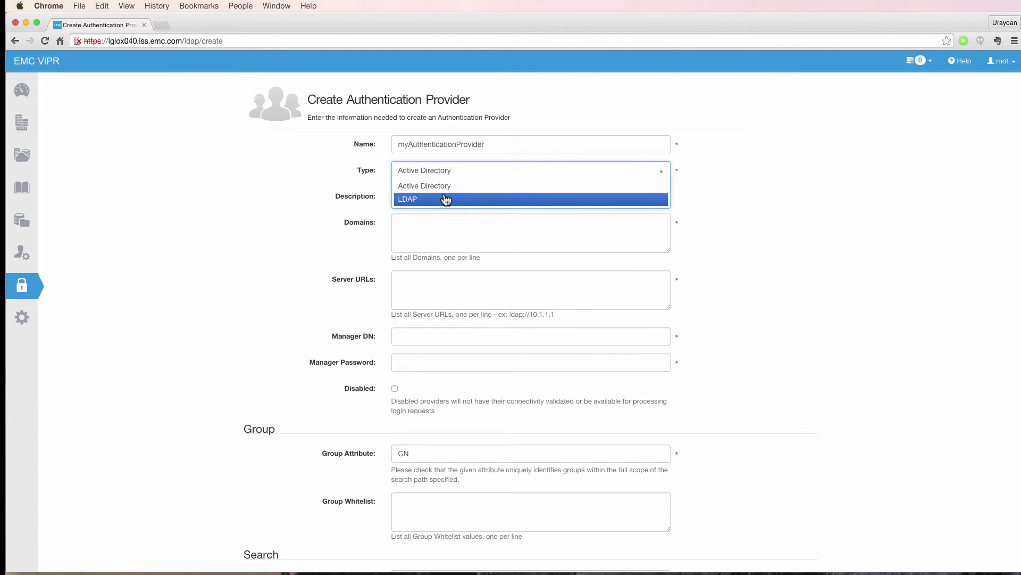
pyautogui.click(446, 190)
pyautogui.click(444, 195)
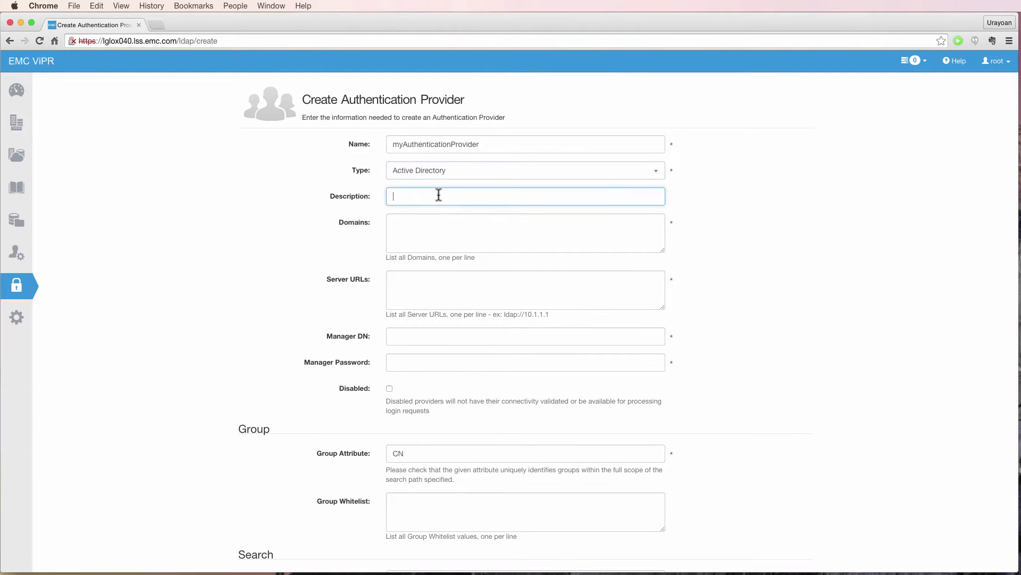
pyautogui.write('just a demo')
pyautogui.click(440, 242)
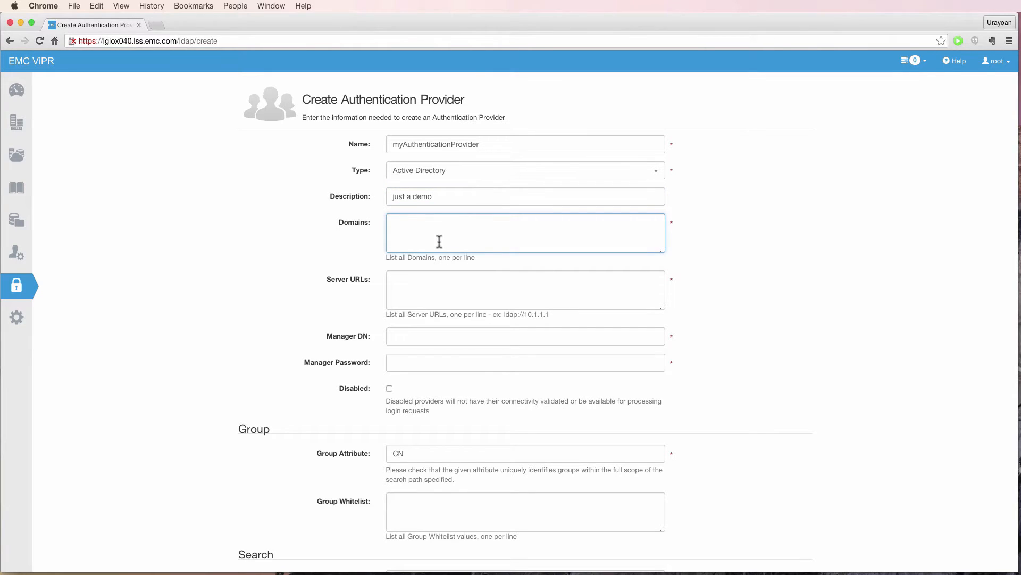
pyautogui.write('coprhd.org')
# Enter server URL ldap://10.247.144, Manager DN 'CN=Manager DN, CN=Users, DC=coprhd, DC=org', and the manager password.
pyautogui.click(436, 281)
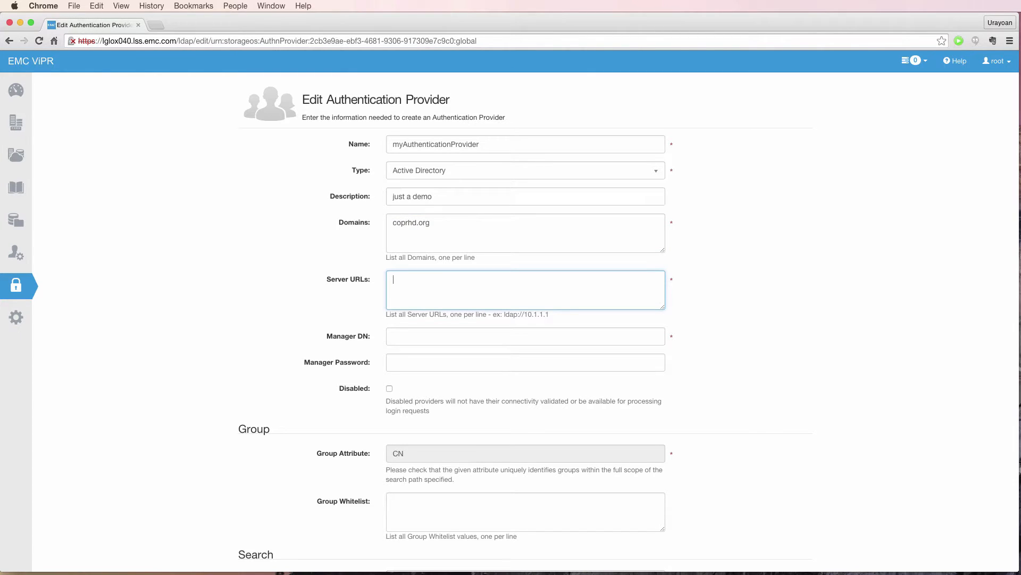
pyautogui.press('alt+super+2')
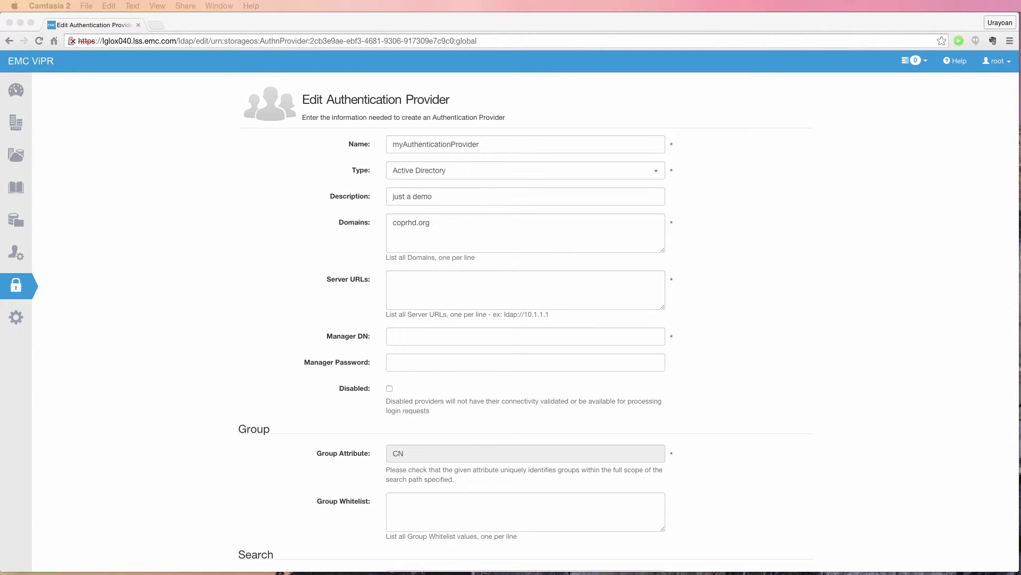
pyautogui.click(410, 286)
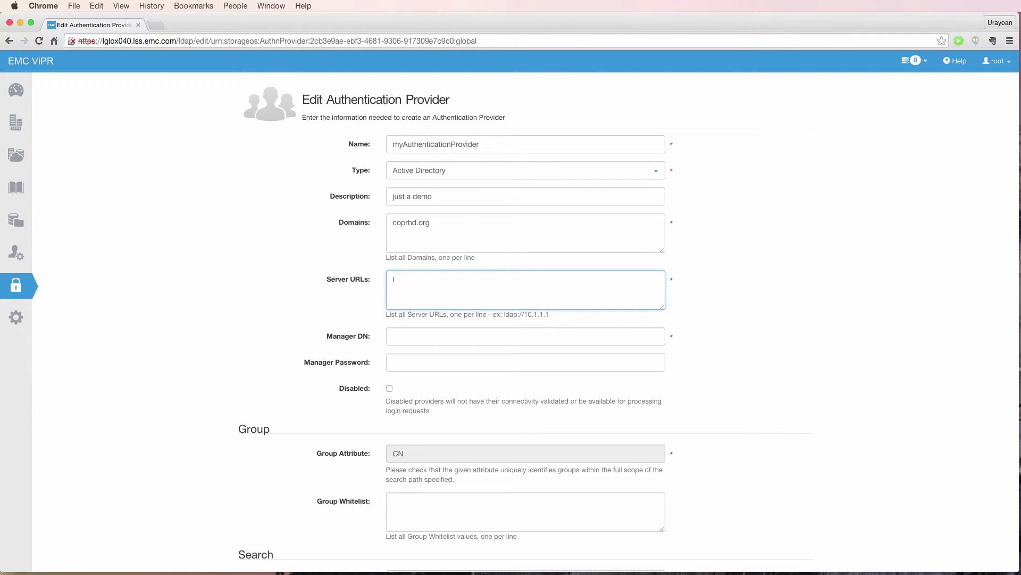
pyautogui.write('ldap://10.247.144.110')
pyautogui.press('Tab')
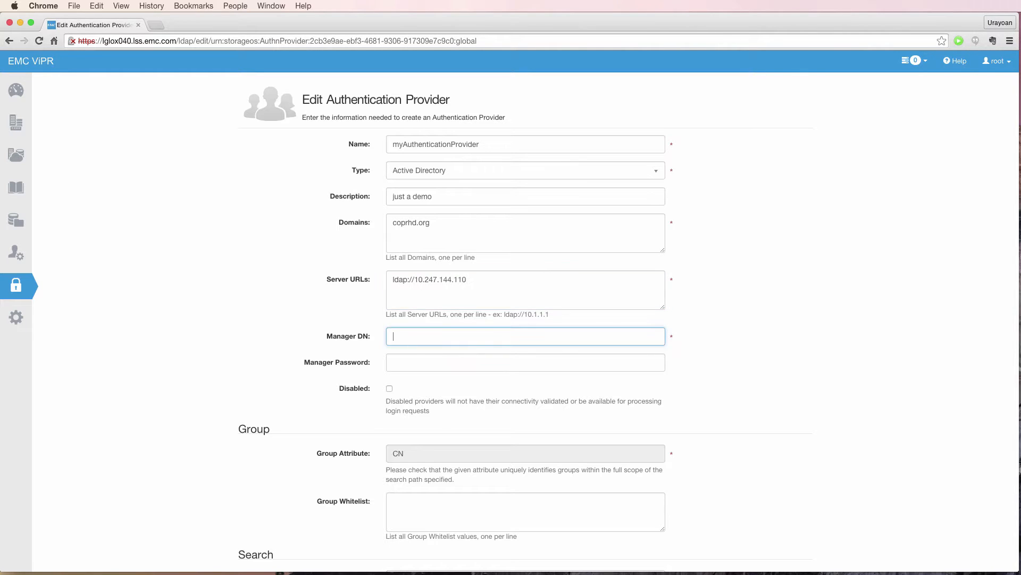
pyautogui.write('CN=Manager DN, CN=Users, DC=coprhd, DC=org')
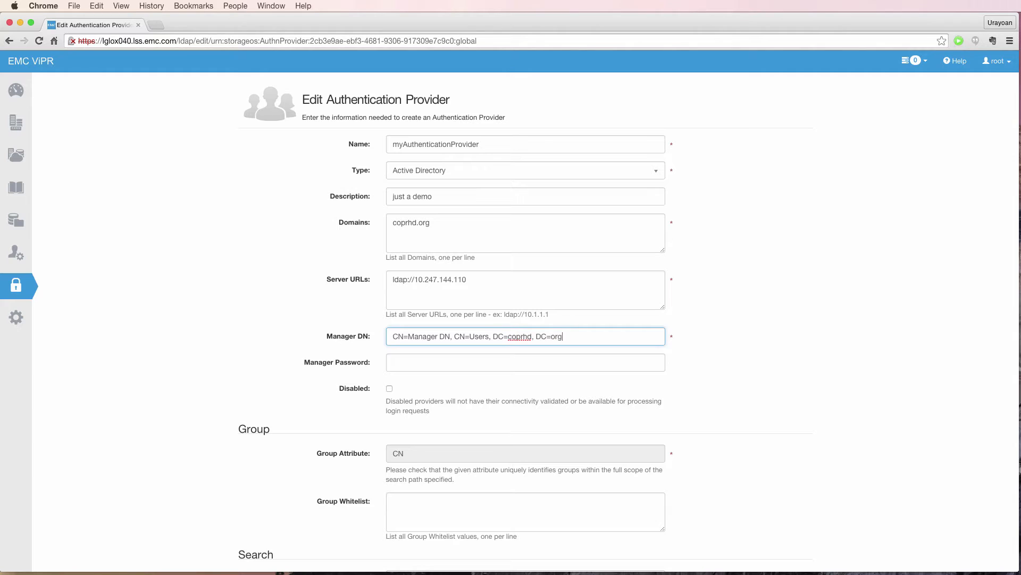
pyautogui.press('Tab')
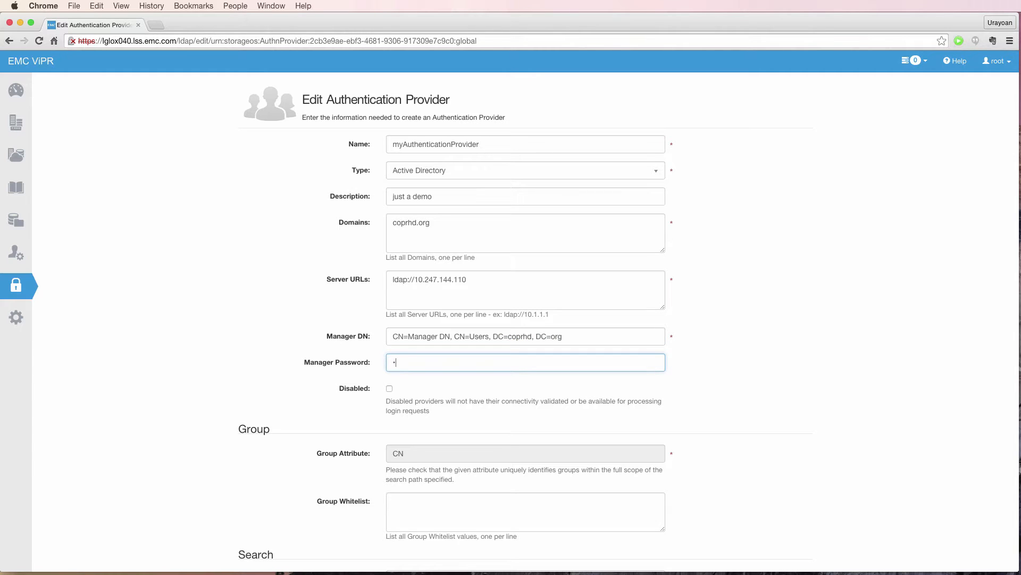
pyautogui.write('•••••••••••')
pyautogui.press('Tab')
pyautogui.press('Tab')
pyautogui.press('Tab')
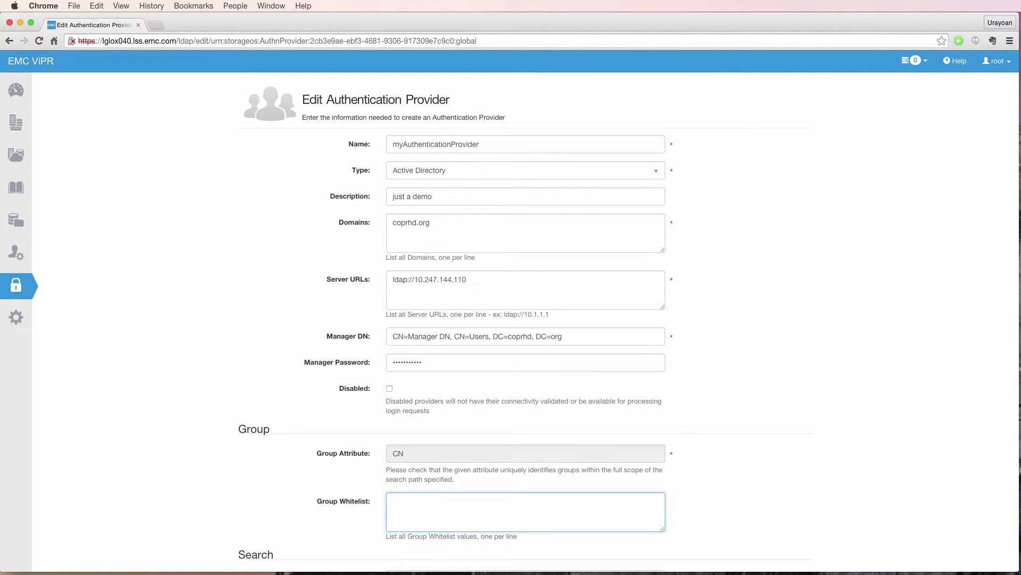
pyautogui.press('Tab')
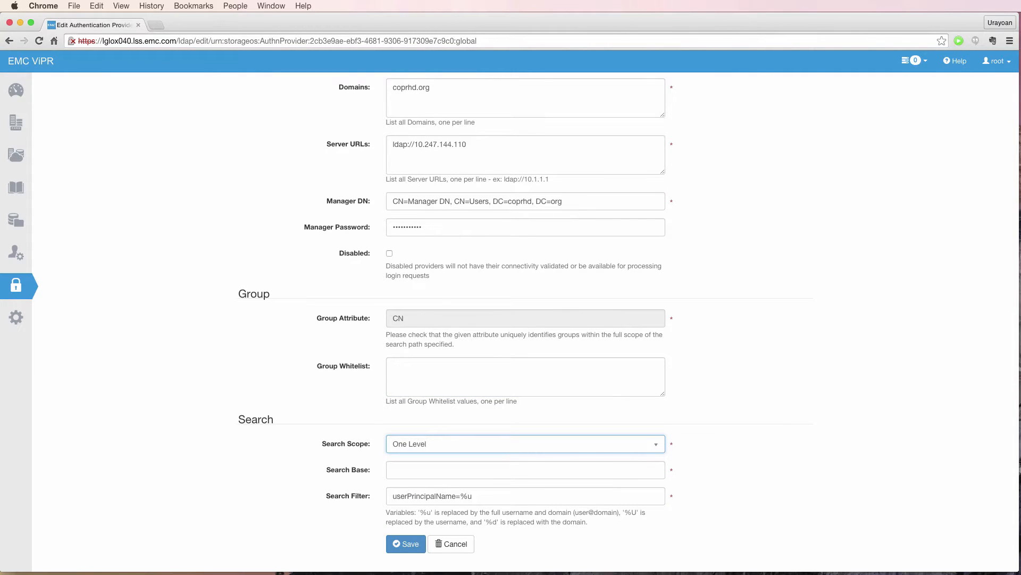
# Set search scope to Subtree with search base DC=coprhd, DC=org, and save the provider.
pyautogui.click(642, 445)
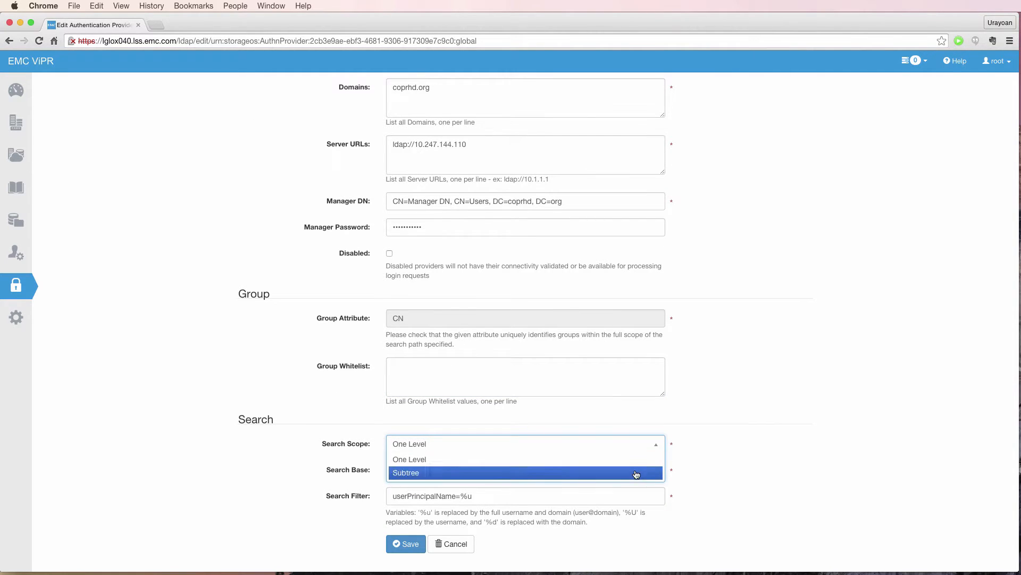
pyautogui.click(636, 473)
pyautogui.click(468, 469)
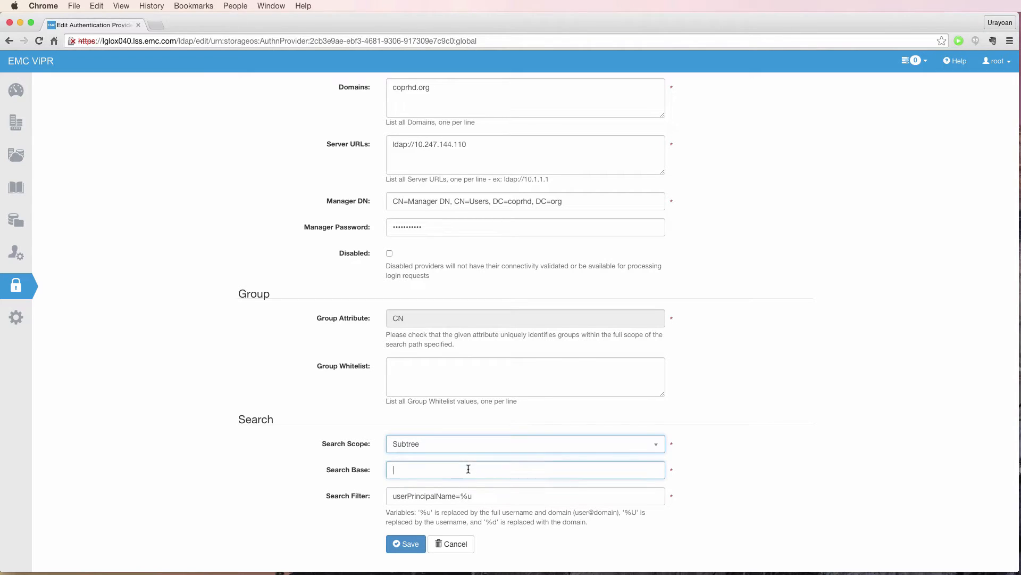
pyautogui.write('DC=copr')
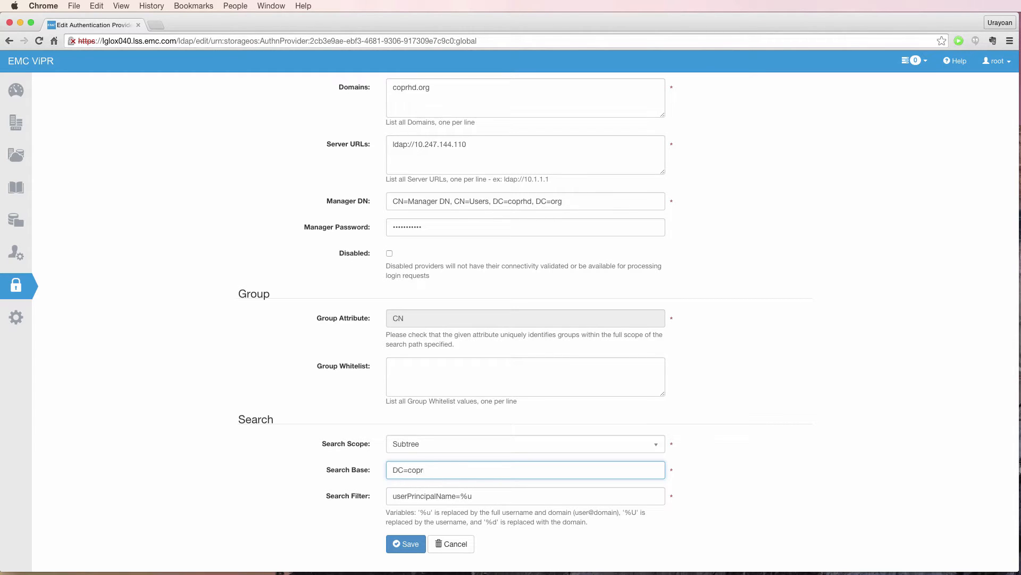
pyautogui.write('hd, DC')
pyautogui.write('=org')
pyautogui.moveTo(388, 512); pyautogui.dragTo(647, 517)
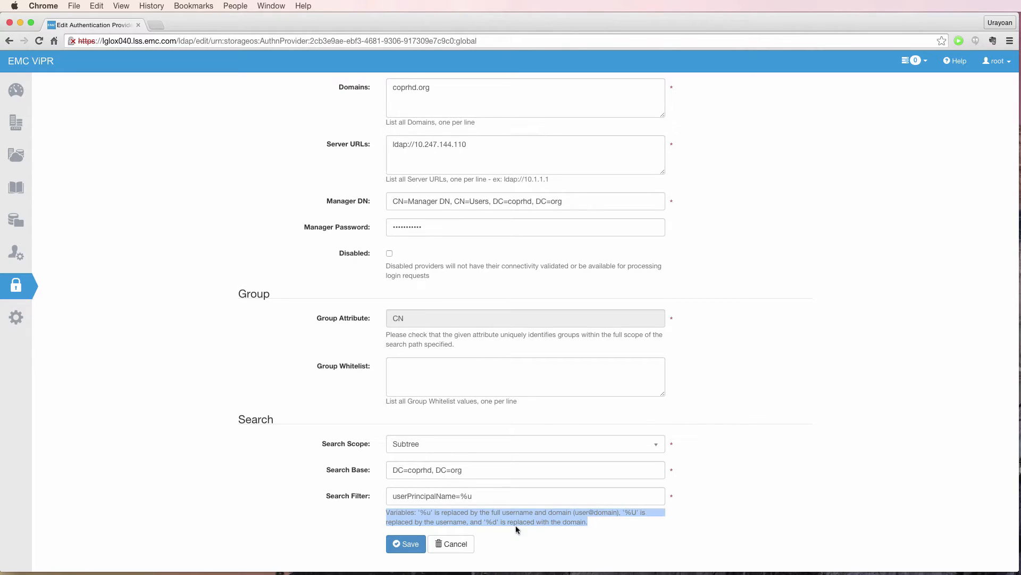
pyautogui.click(408, 544)
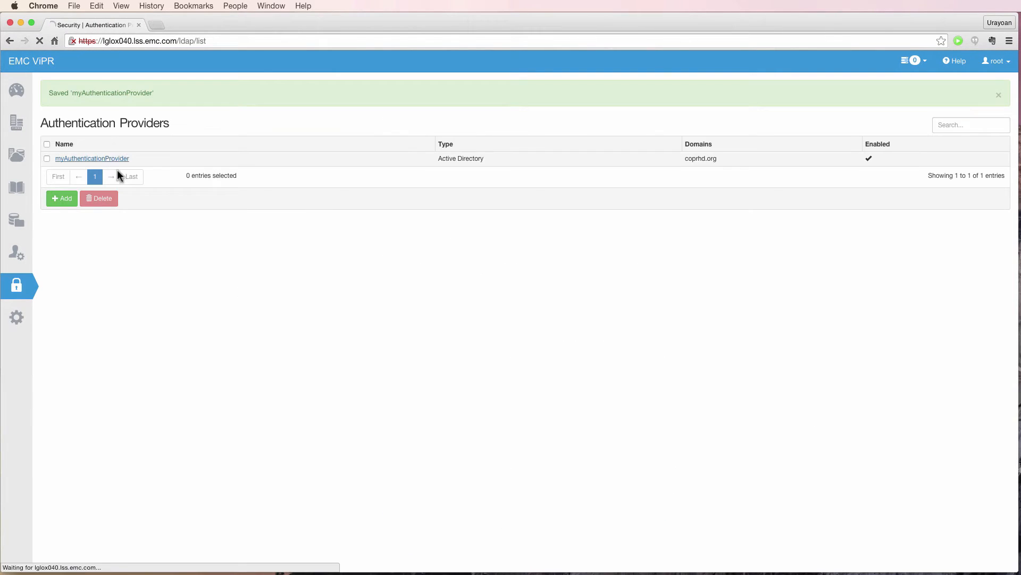
# Reopen myAuthenticationProvider and scroll through its saved settings.
pyautogui.click(115, 159)
pyautogui.scroll(-2, 717, 330)
pyautogui.scroll(-2, 717, 334)
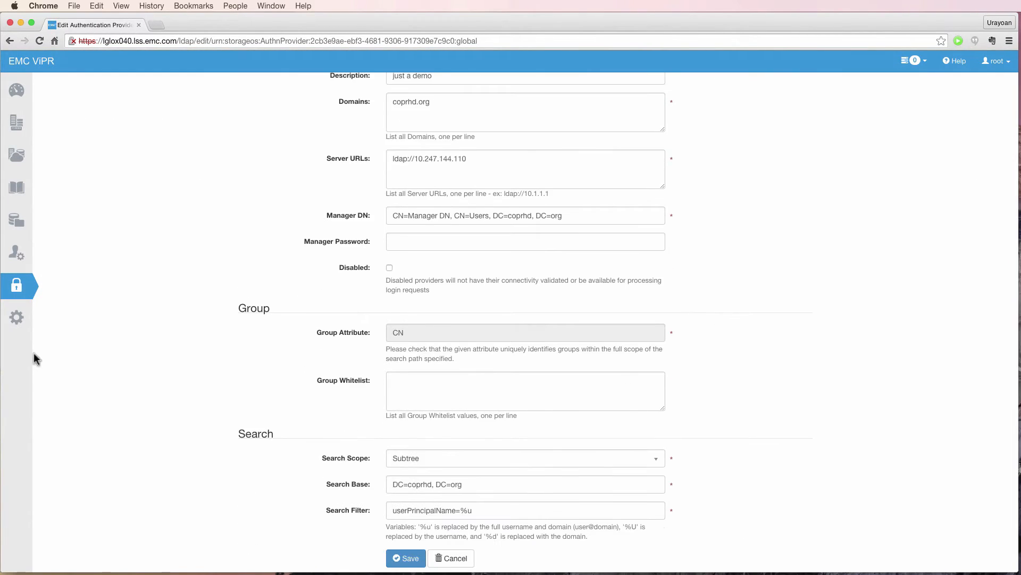
# Add a coprhd.org user mapping rule for group SANADMIN to Provider Tenant, save, and log out.
pyautogui.click(16, 253)
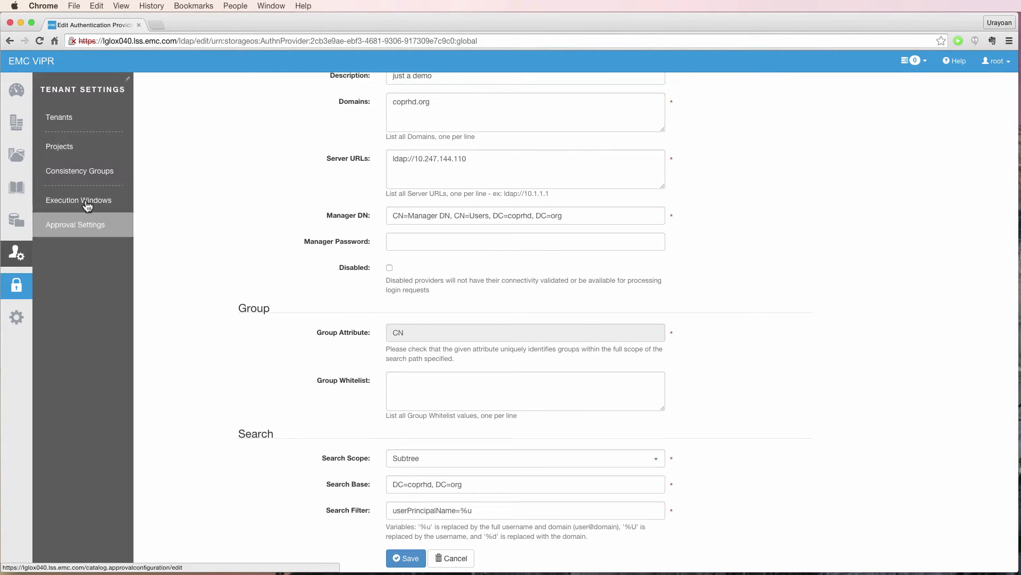
pyautogui.click(72, 126)
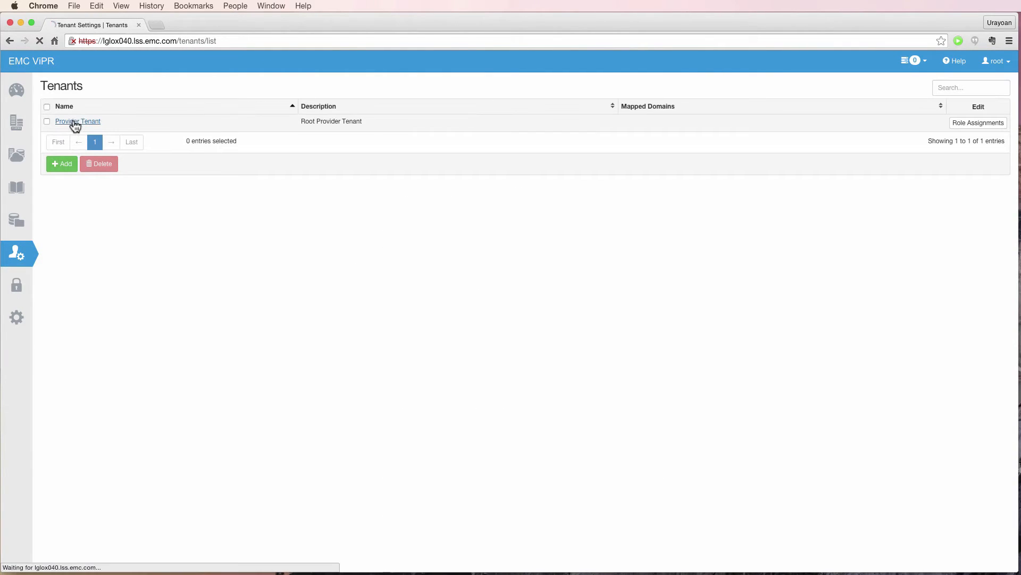
pyautogui.click(73, 126)
pyautogui.click(459, 313)
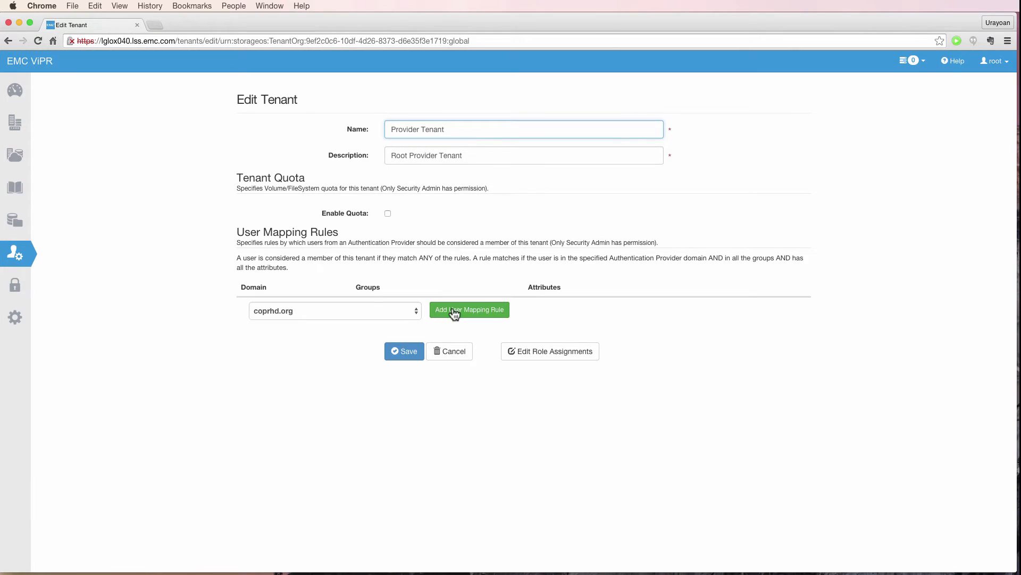
pyautogui.click(455, 314)
pyautogui.write('SANADMIN')
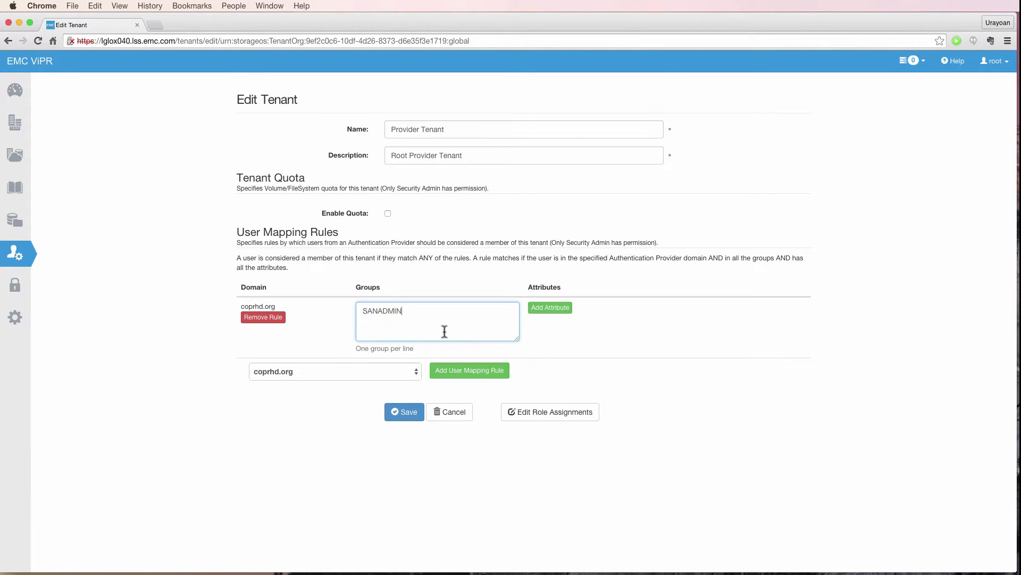
pyautogui.click(404, 413)
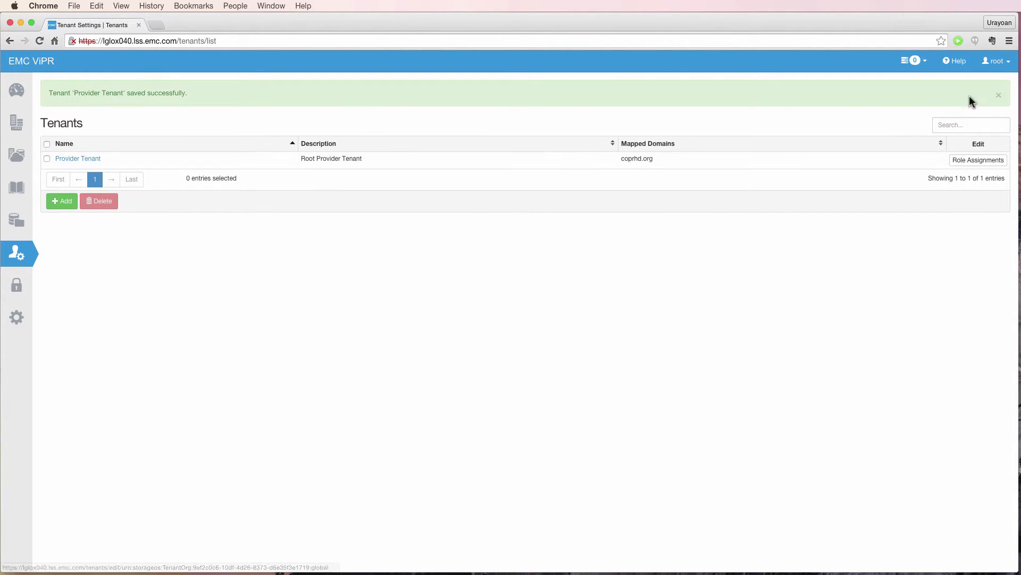
pyautogui.click(995, 61)
pyautogui.click(960, 120)
# Log in with the coprhd.org domain user's name and password.
pyautogui.click(252, 165)
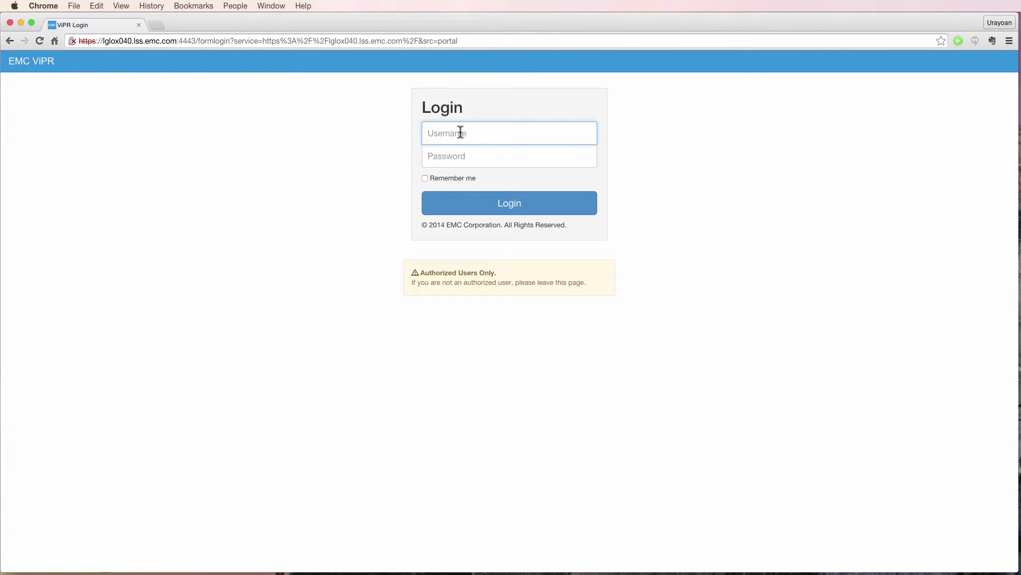
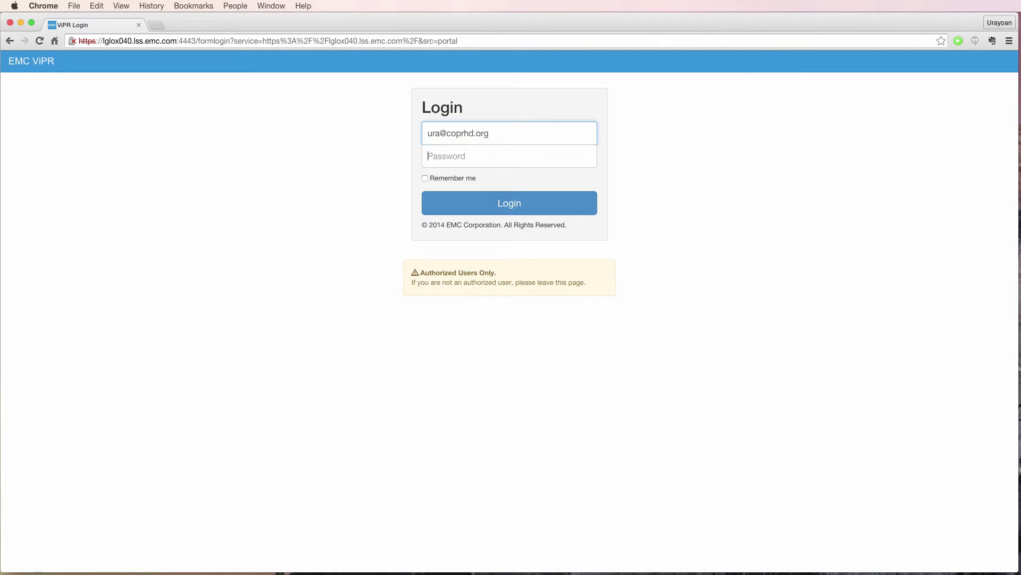
pyautogui.press('Tab')
pyautogui.write('•')
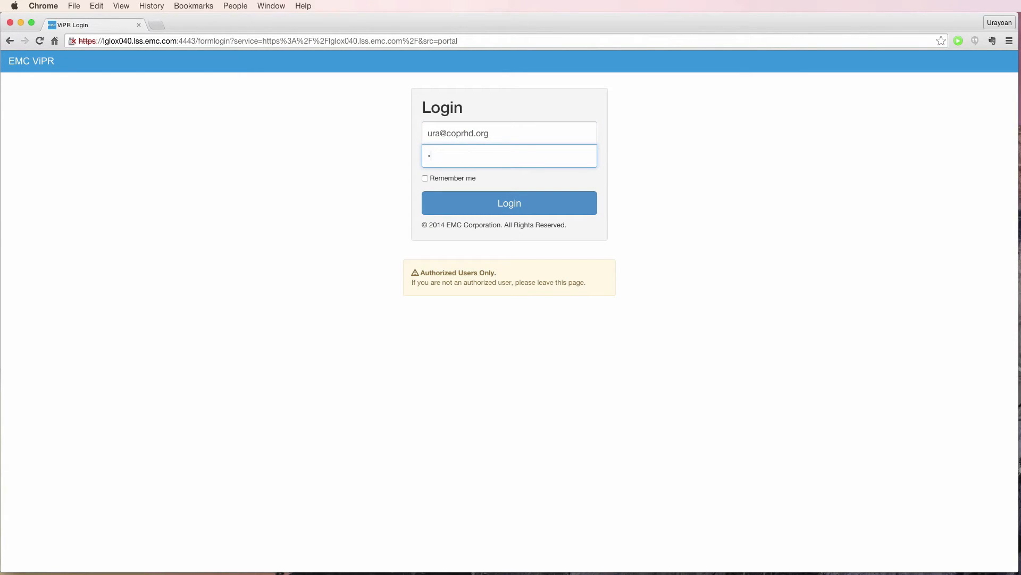
pyautogui.write('••••')
pyautogui.click(509, 203)
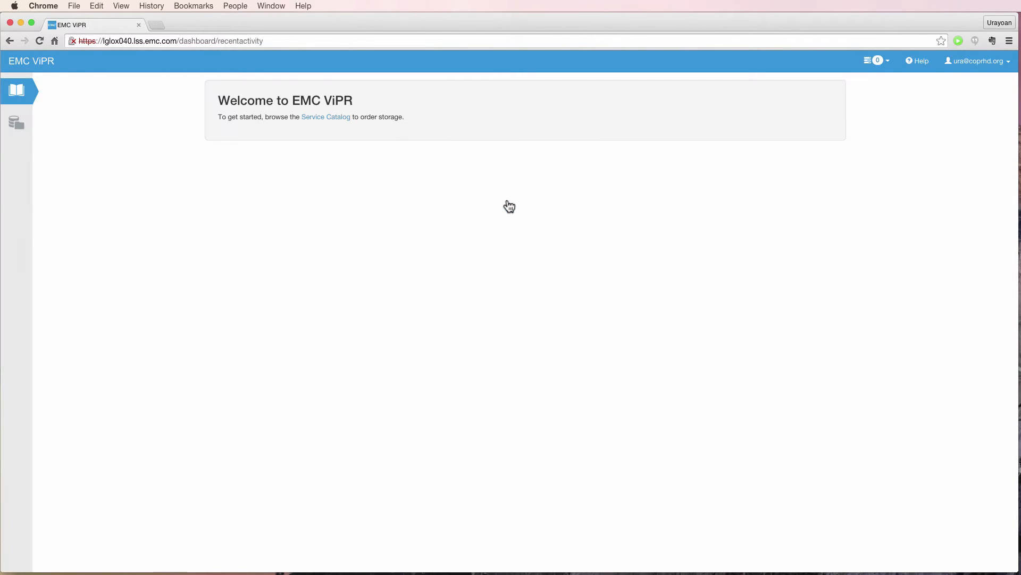
# Browse the empty Volumes, Export Groups, File Systems and File Snapshots resource lists.
pyautogui.moveTo(18, 126)
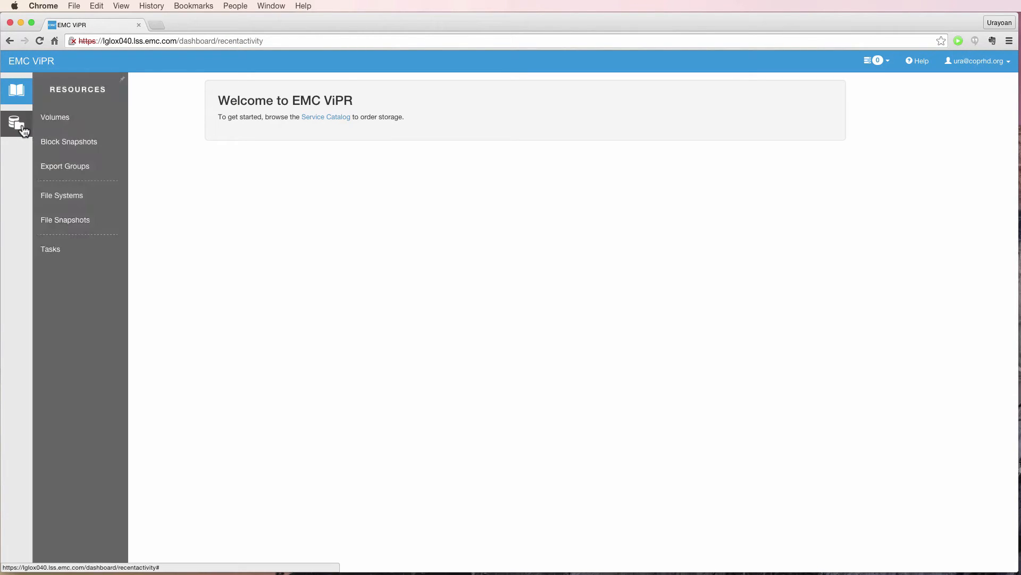
pyautogui.click(63, 113)
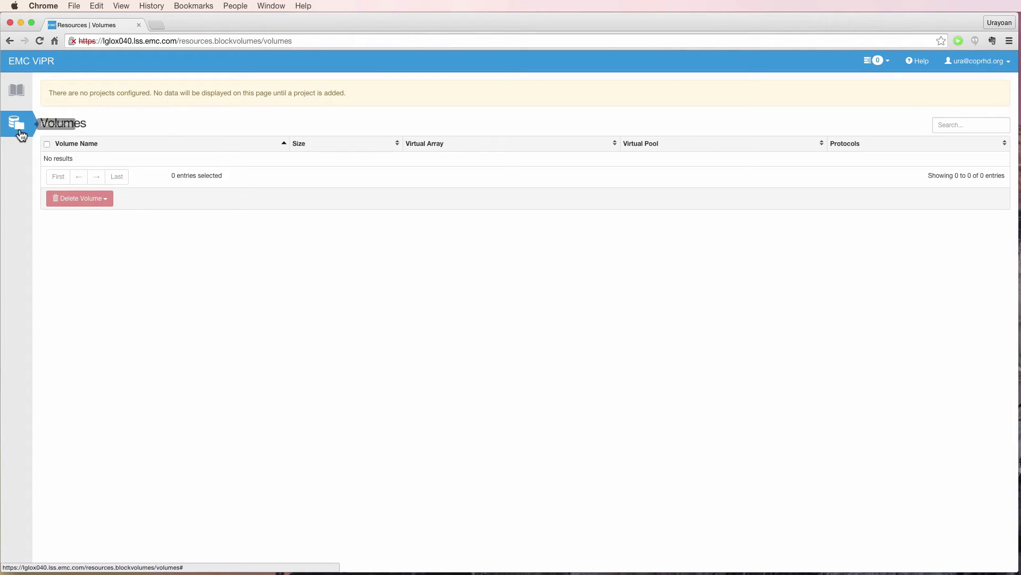
pyautogui.click(33, 142)
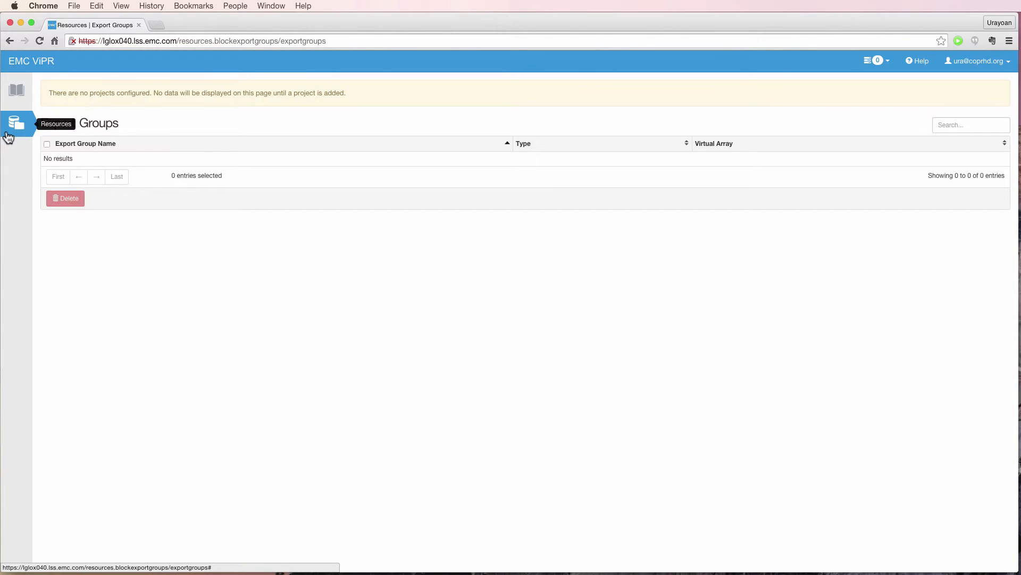
pyautogui.click(69, 198)
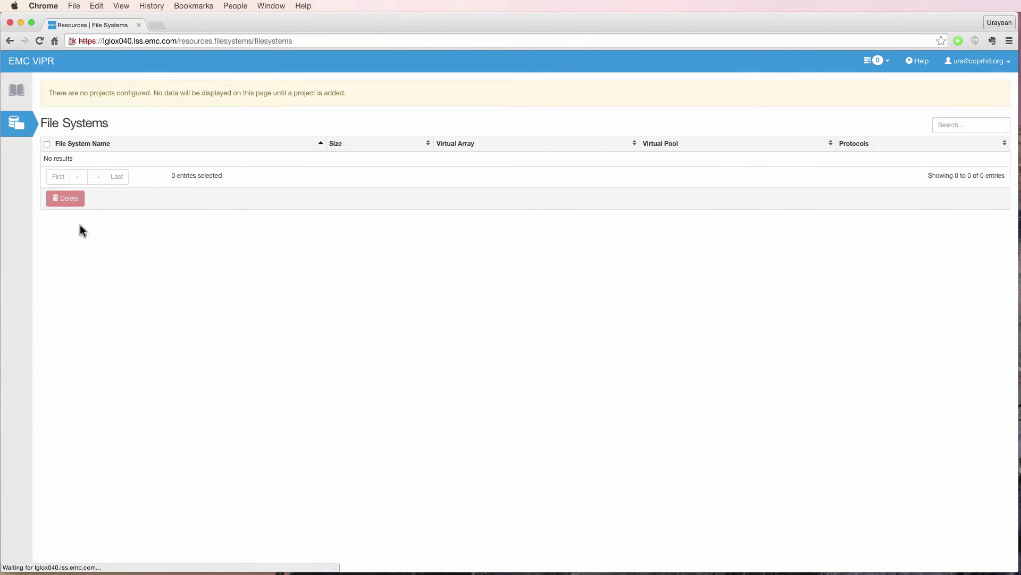
pyautogui.moveTo(16, 128)
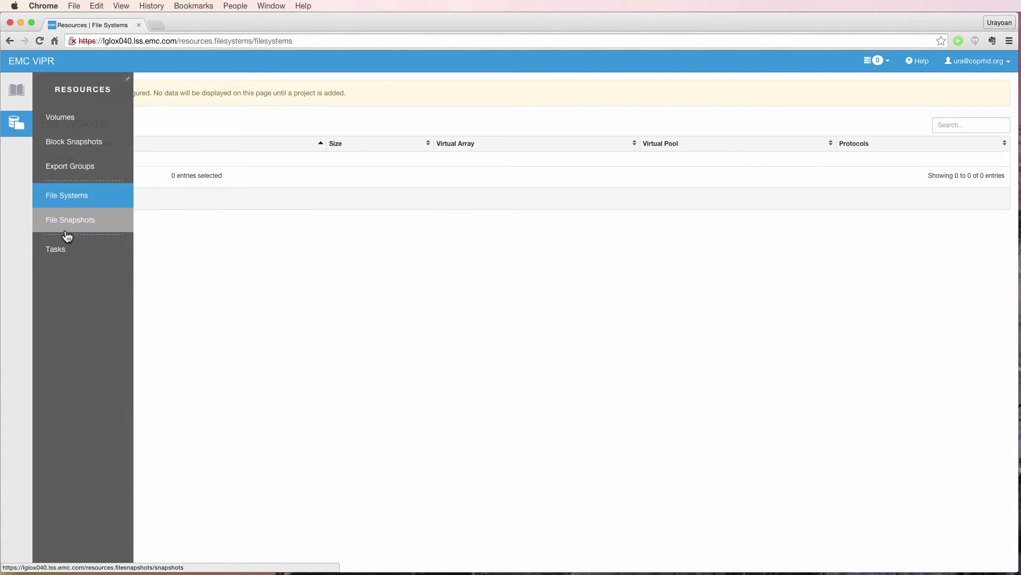
pyautogui.click(66, 232)
# View the service catalog, then log out and return to the login form.
pyautogui.moveTo(13, 98)
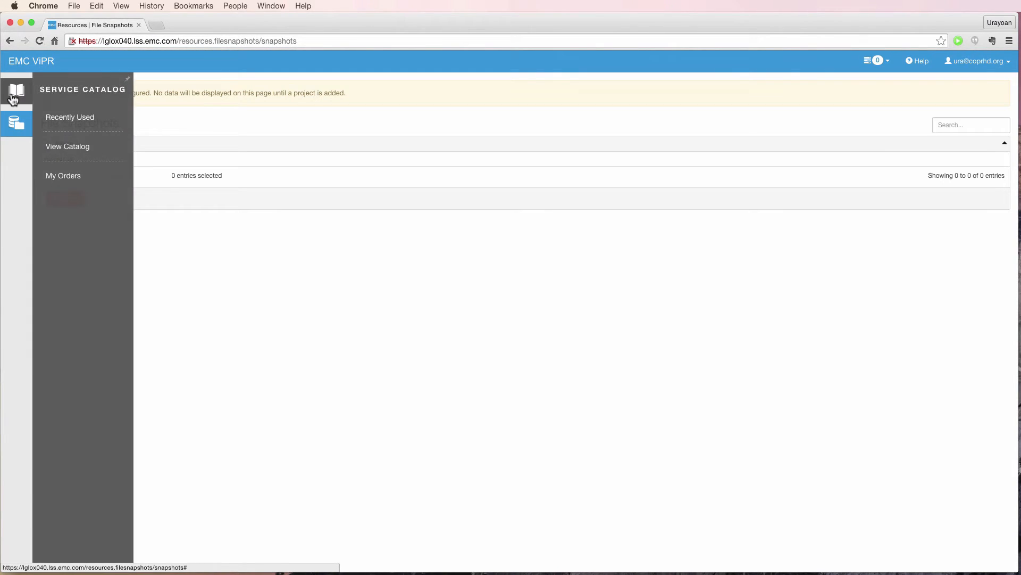
pyautogui.click(49, 150)
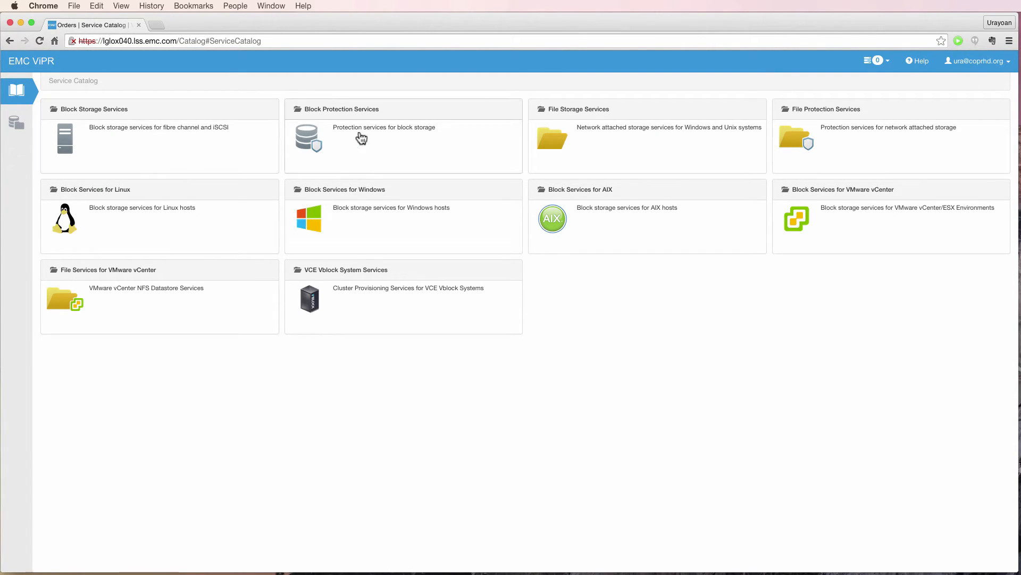
pyautogui.click(974, 66)
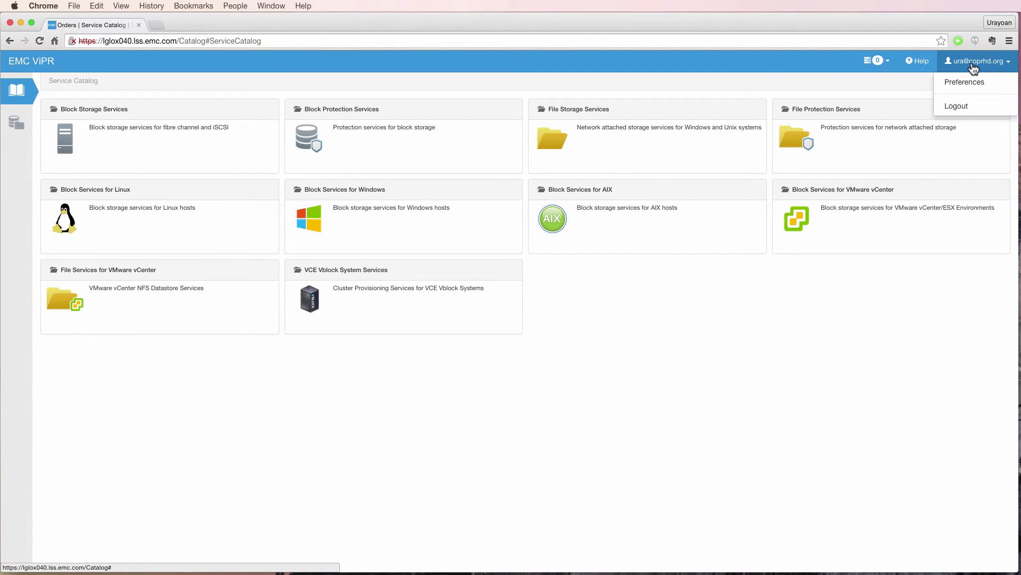
pyautogui.click(956, 106)
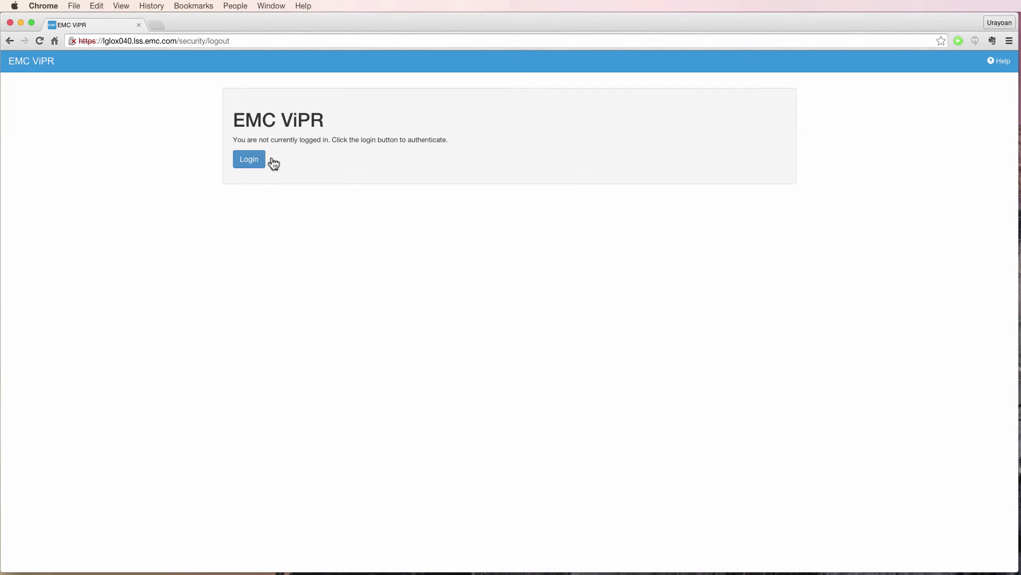
pyautogui.click(250, 160)
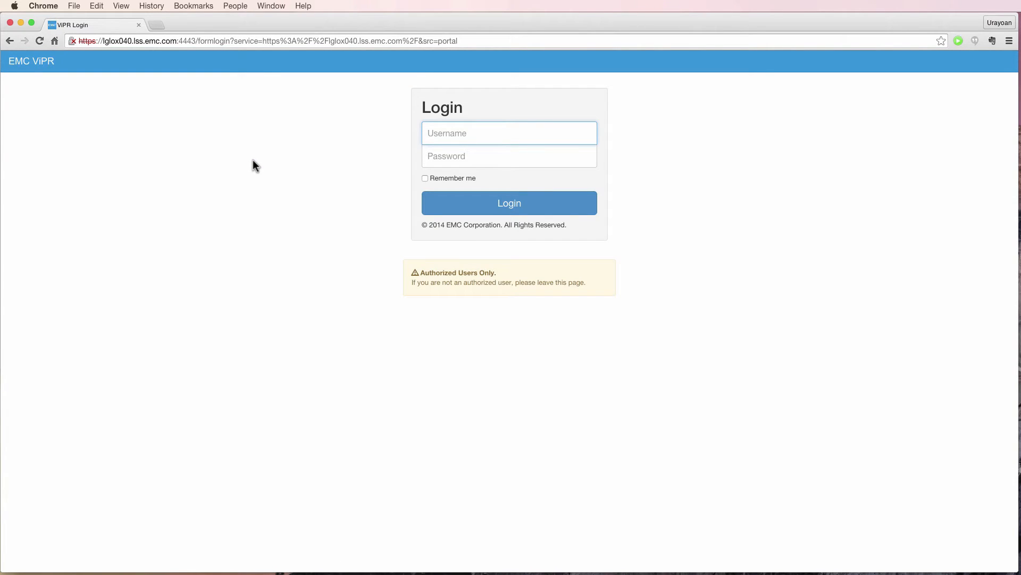
# Log in as root, retrying with the corrected password after the first attempt fails.
pyautogui.write('root')
pyautogui.press('Tab')
pyautogui.write('••••••••')
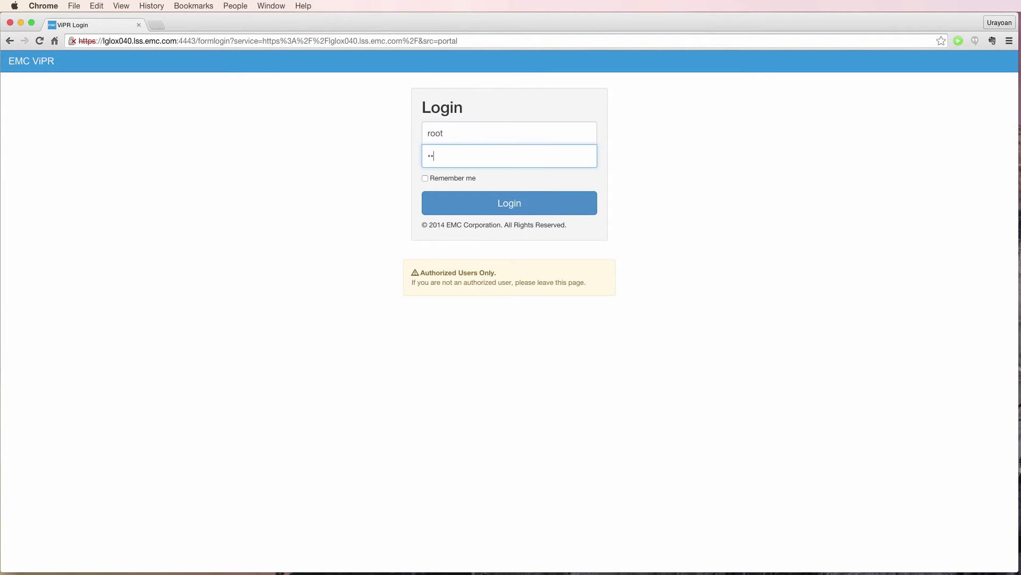
pyautogui.press('Return')
pyautogui.write('root')
pyautogui.press('Tab')
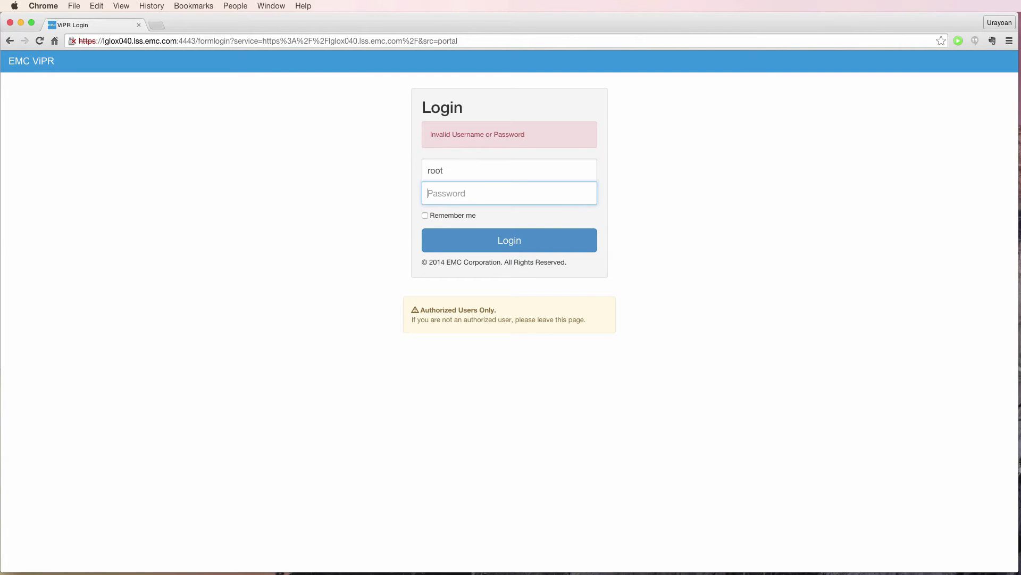
pyautogui.write('•••••••••')
pyautogui.press('Return')
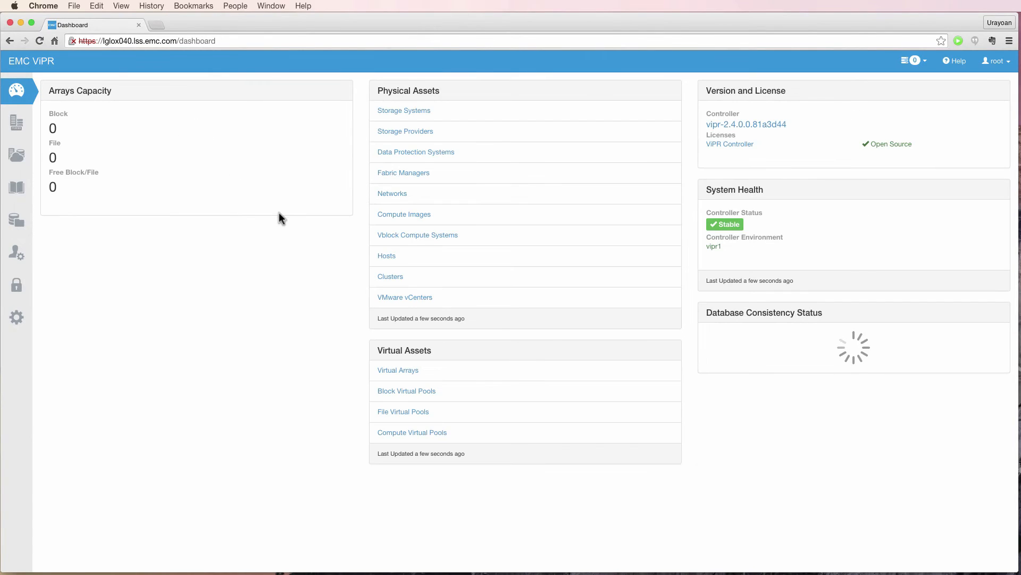
# Open the Tenants list and view Provider Tenant's role assignments.
pyautogui.click(18, 266)
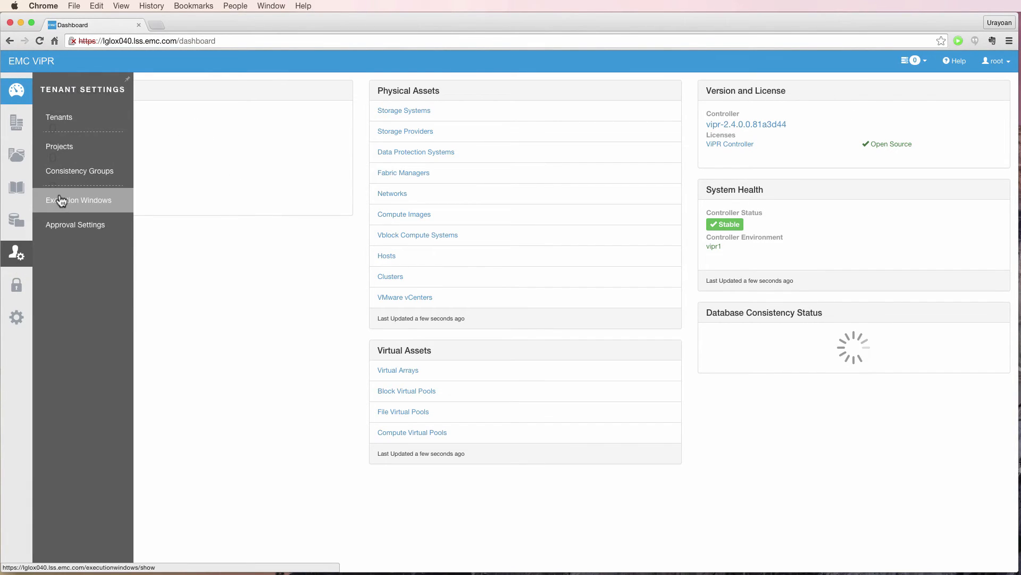
pyautogui.click(69, 129)
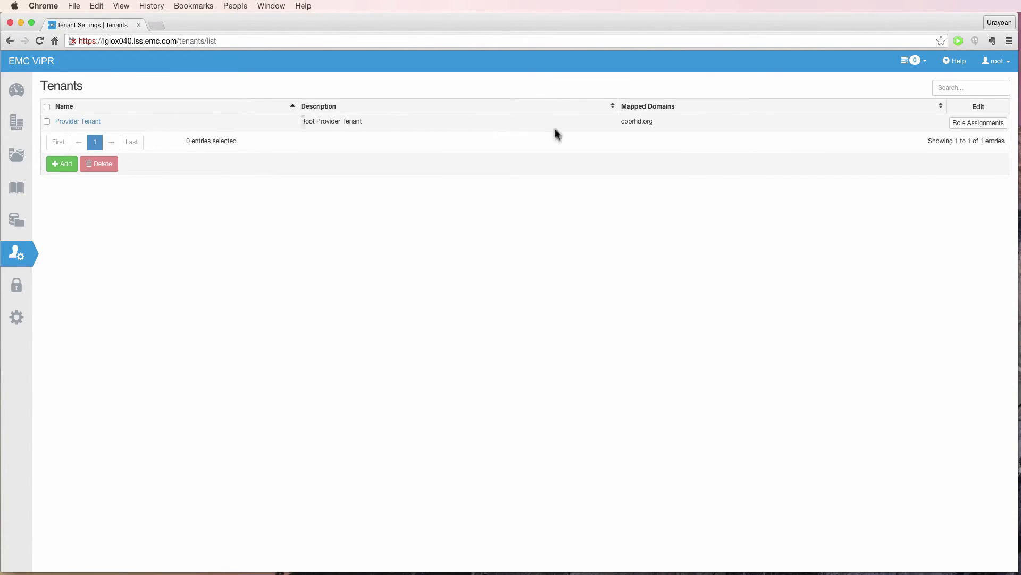
pyautogui.click(979, 123)
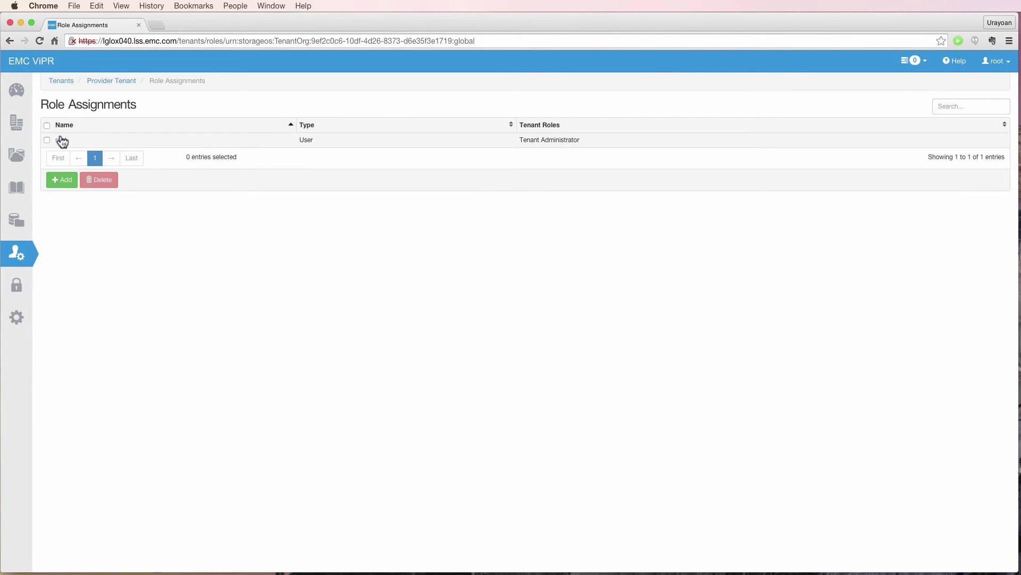
# Assign the coprhd.org user Tenant Administrator, Project Administrator and Tenant Approver roles, and save.
pyautogui.click(62, 179)
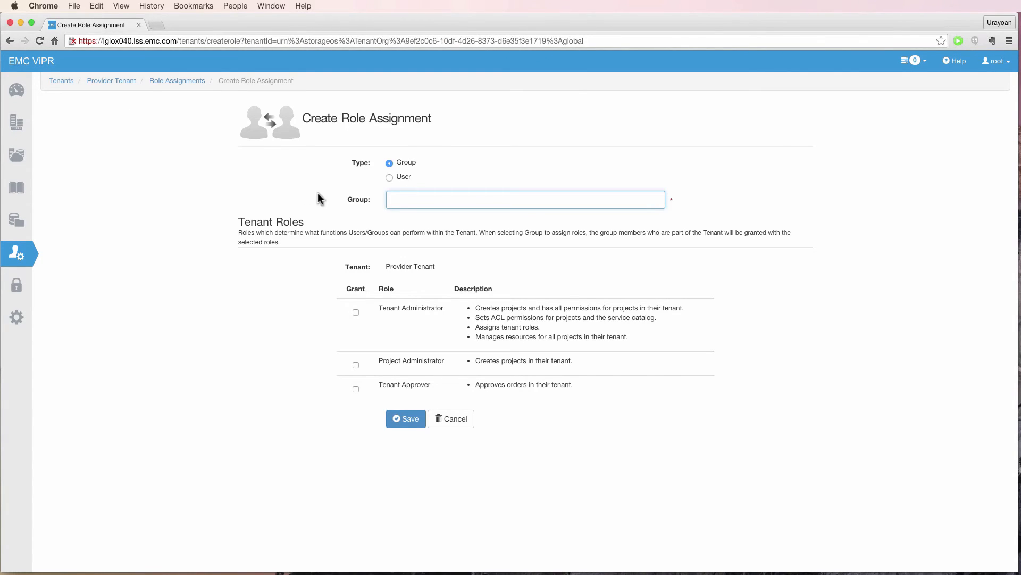
pyautogui.click(390, 177)
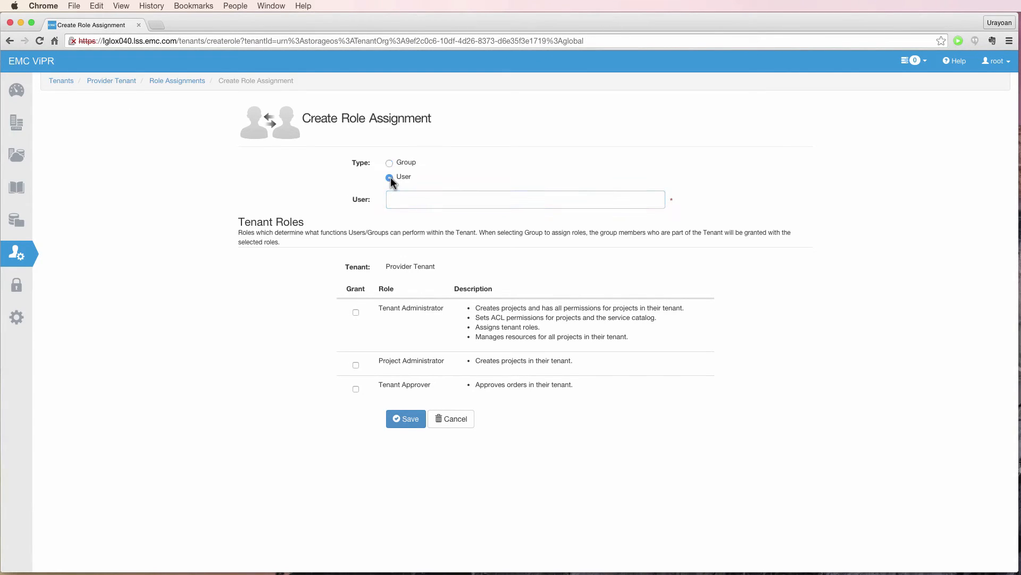
pyautogui.click(396, 199)
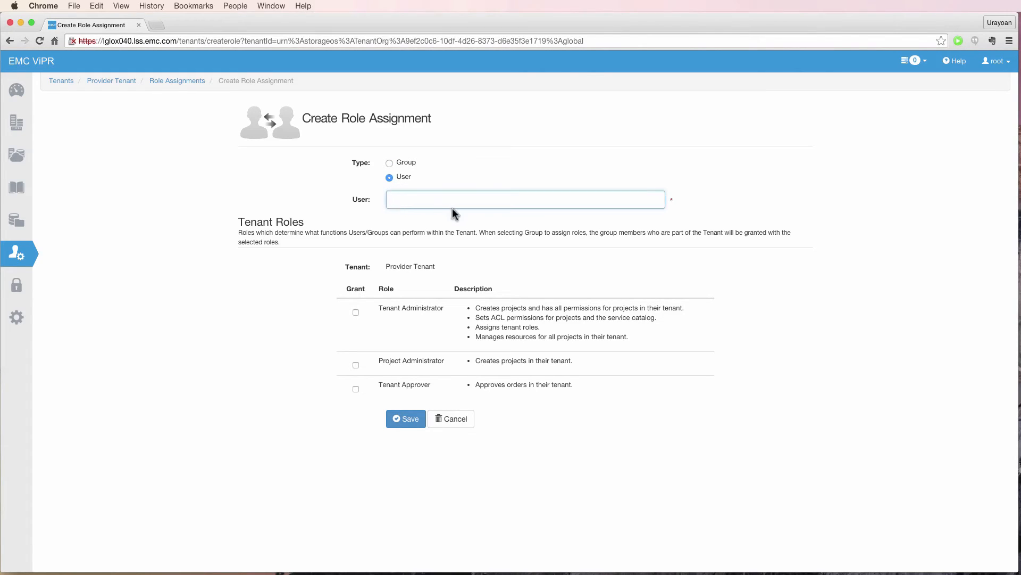
pyautogui.click(356, 313)
pyautogui.click(356, 365)
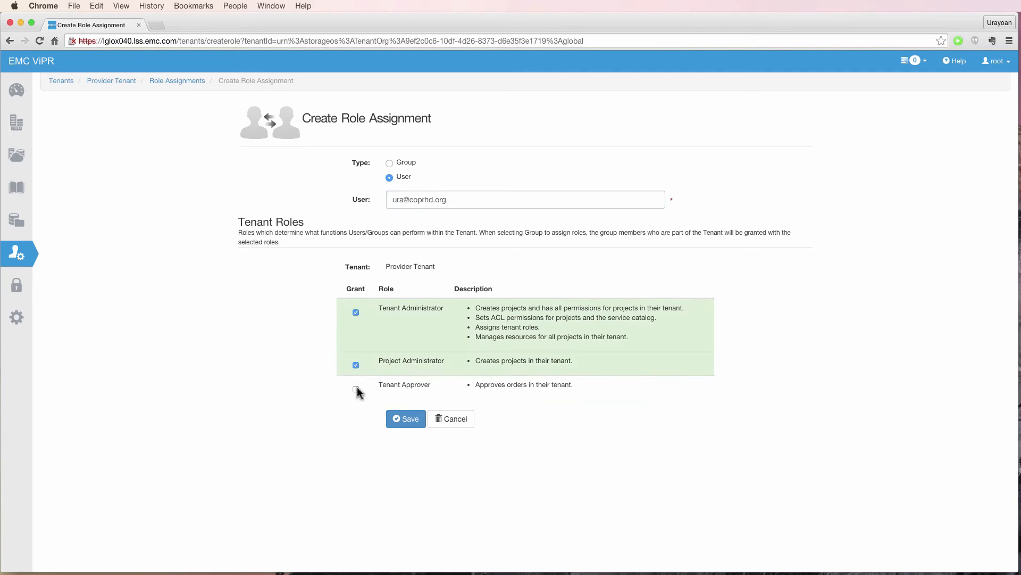
pyautogui.click(356, 389)
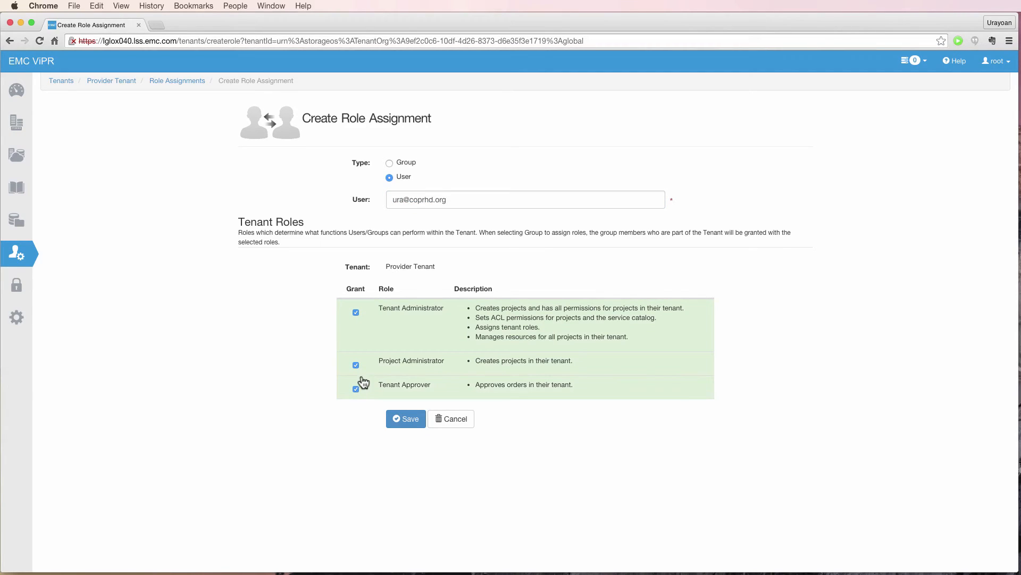
pyautogui.click(404, 420)
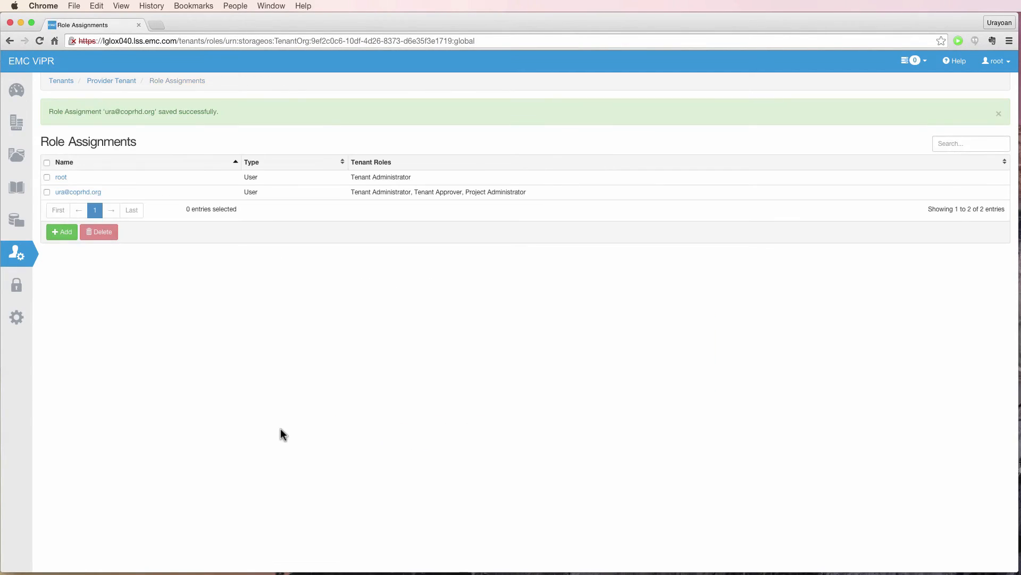
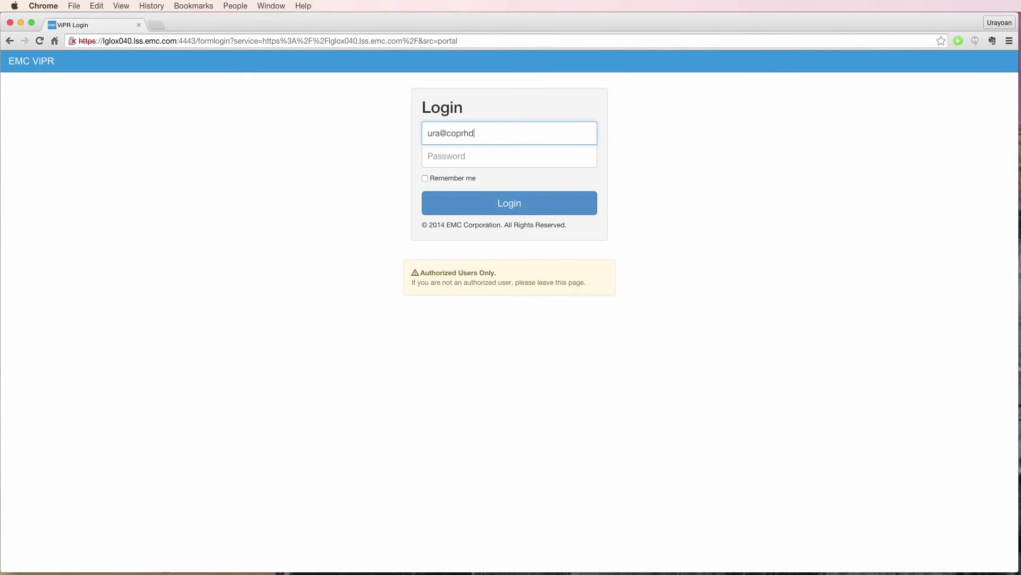
# Sign in as the coprhd.org domain user and look through the Hosts and Security pages.
pyautogui.press('Tab')
pyautogui.write('••••••')
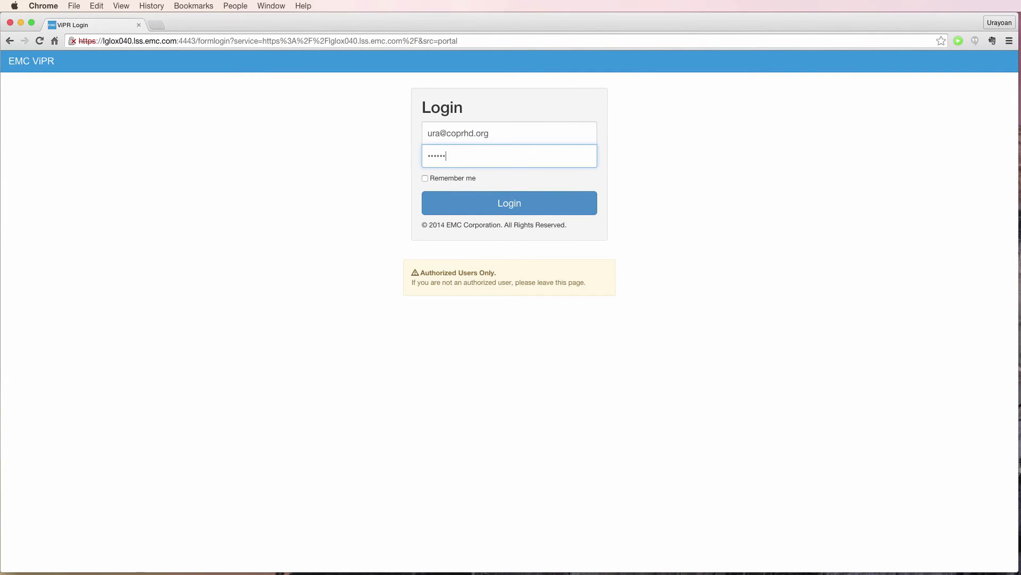
pyautogui.press('Return')
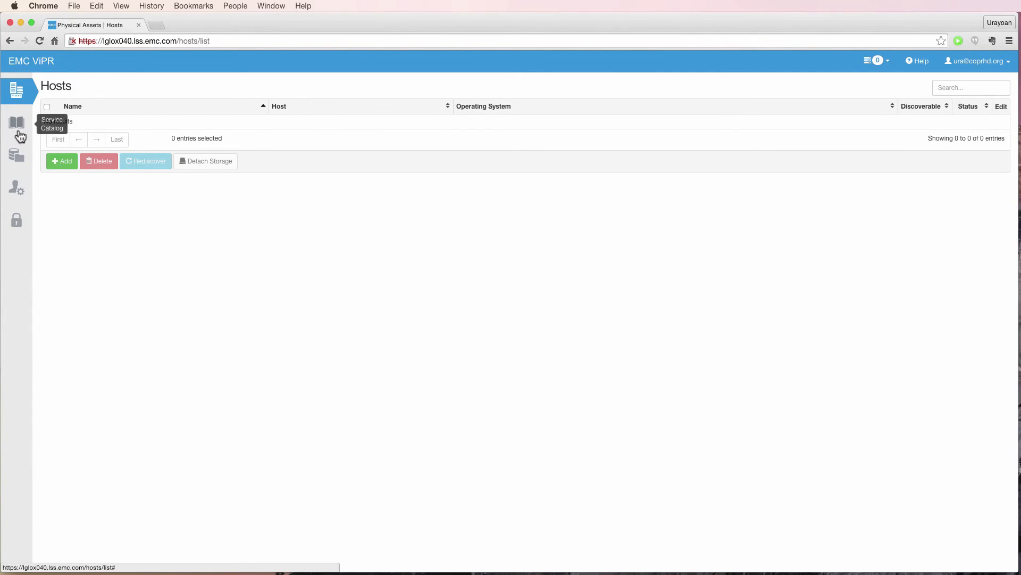
pyautogui.click(18, 95)
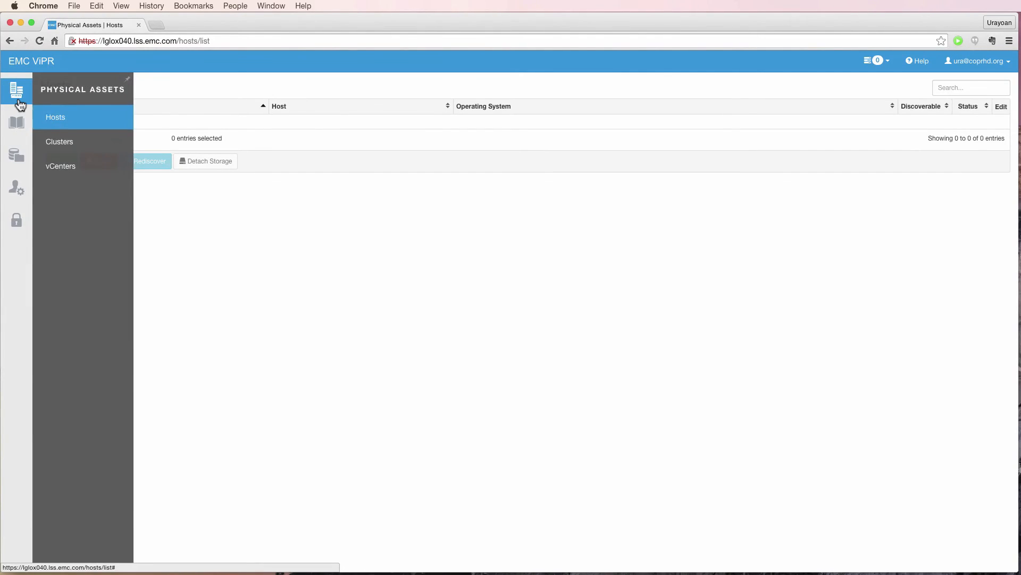
pyautogui.click(58, 123)
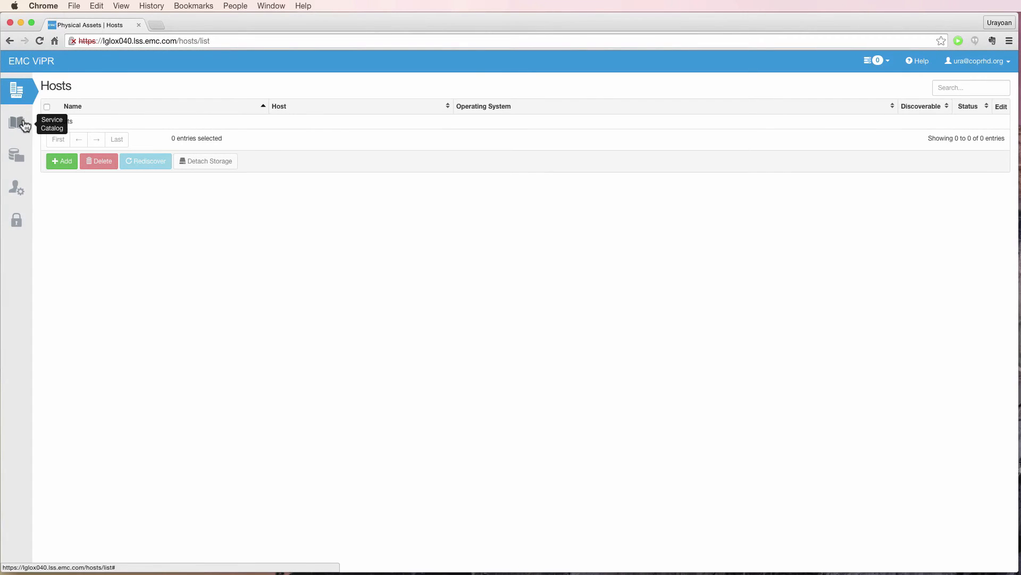
pyautogui.click(21, 223)
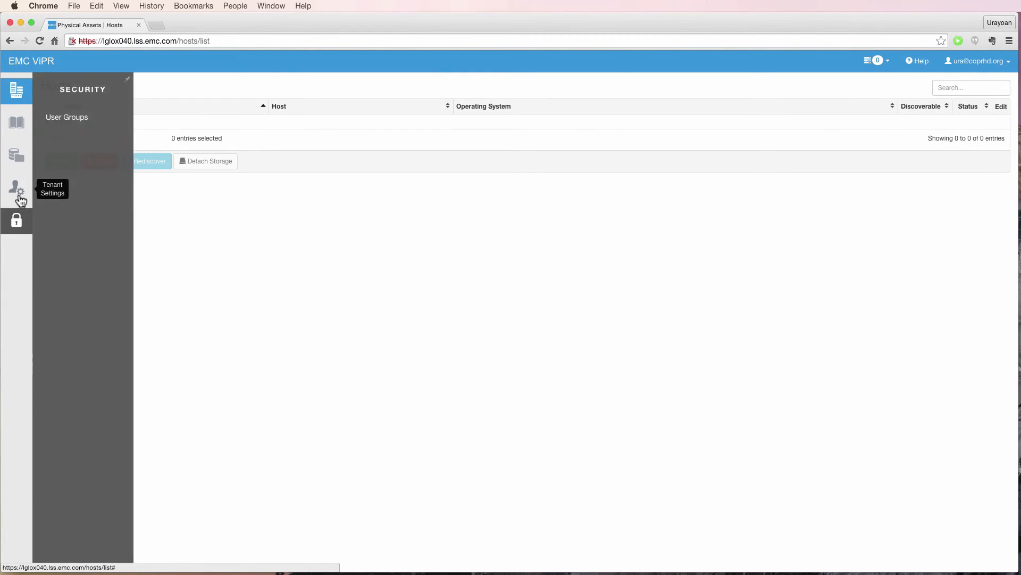
# Create and save a project named myProject under Tenant Settings > Projects.
pyautogui.click(21, 198)
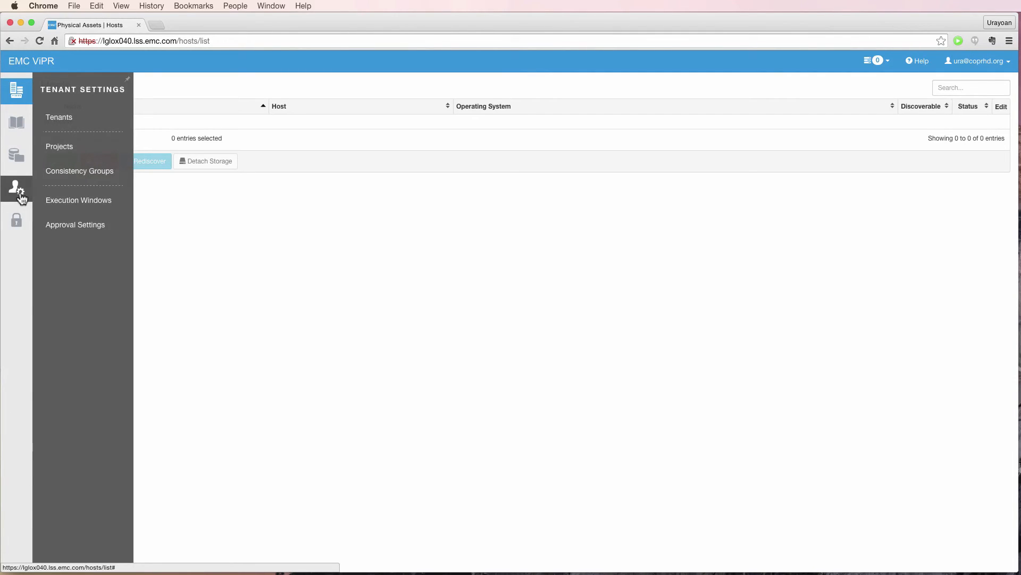
pyautogui.click(63, 152)
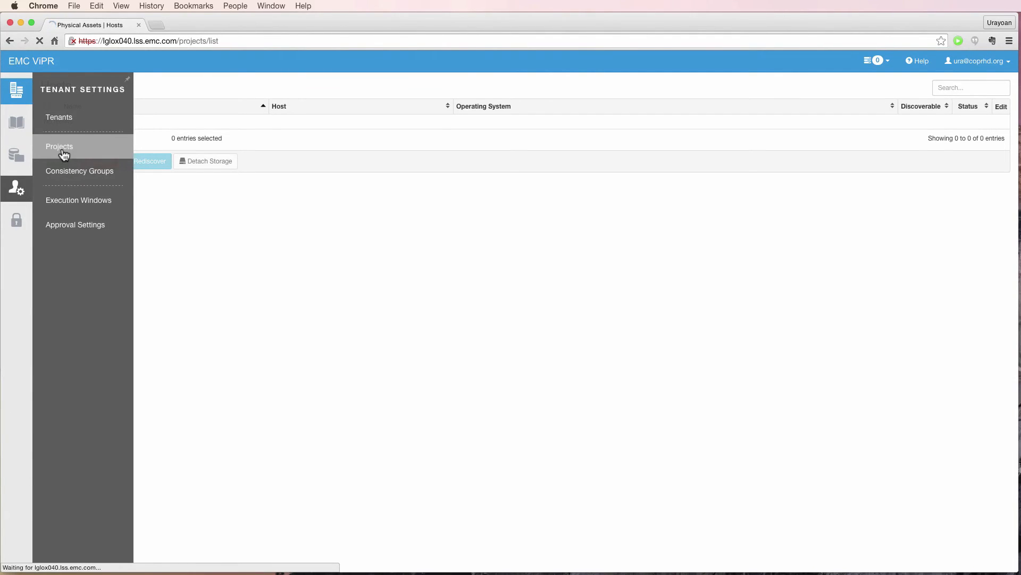
pyautogui.click(63, 160)
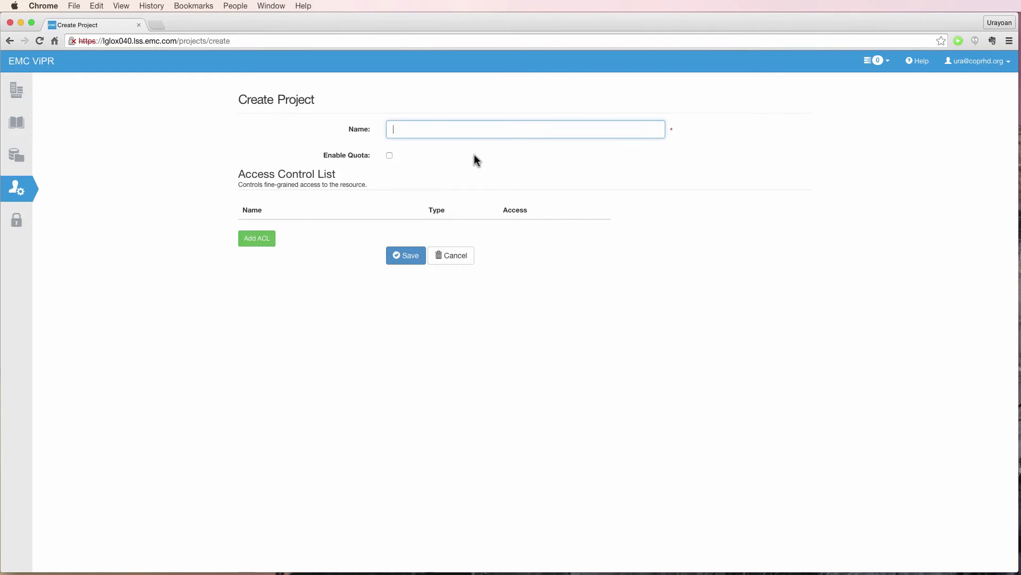
pyautogui.write('myProject')
pyautogui.click(406, 255)
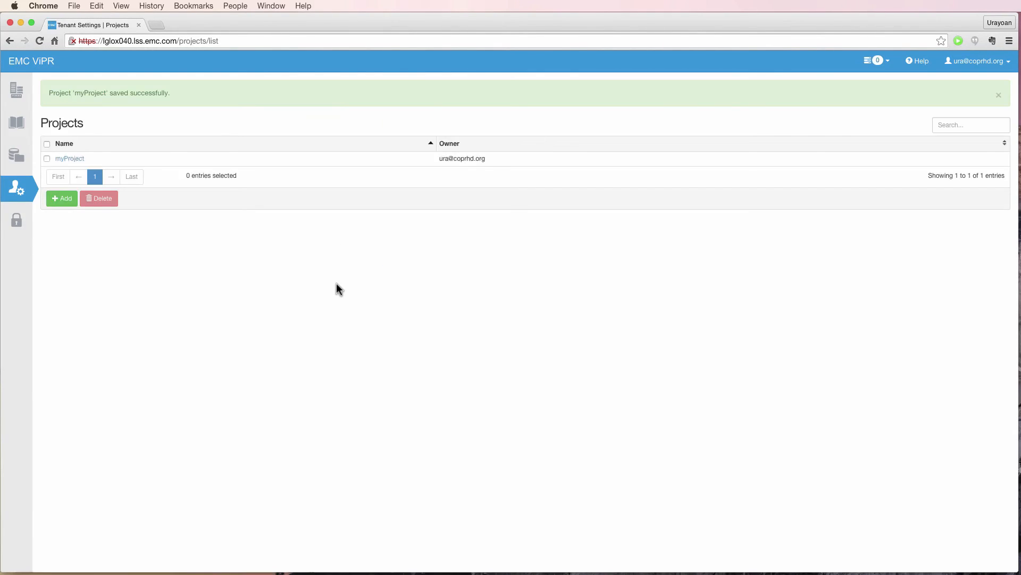
pyautogui.click(1005, 65)
# Log out of the domain user's session and log back in as root.
pyautogui.click(971, 105)
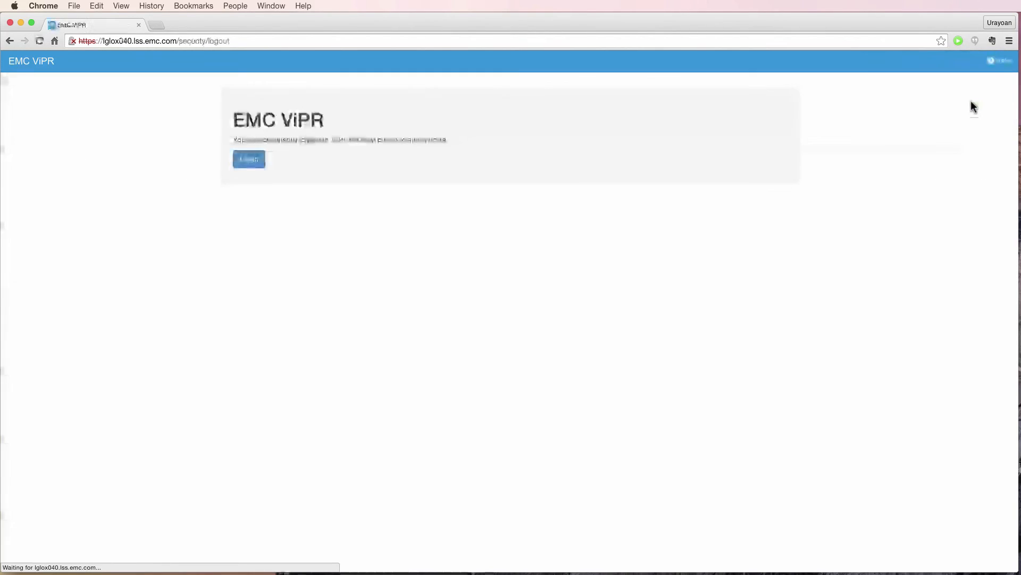
pyautogui.click(252, 164)
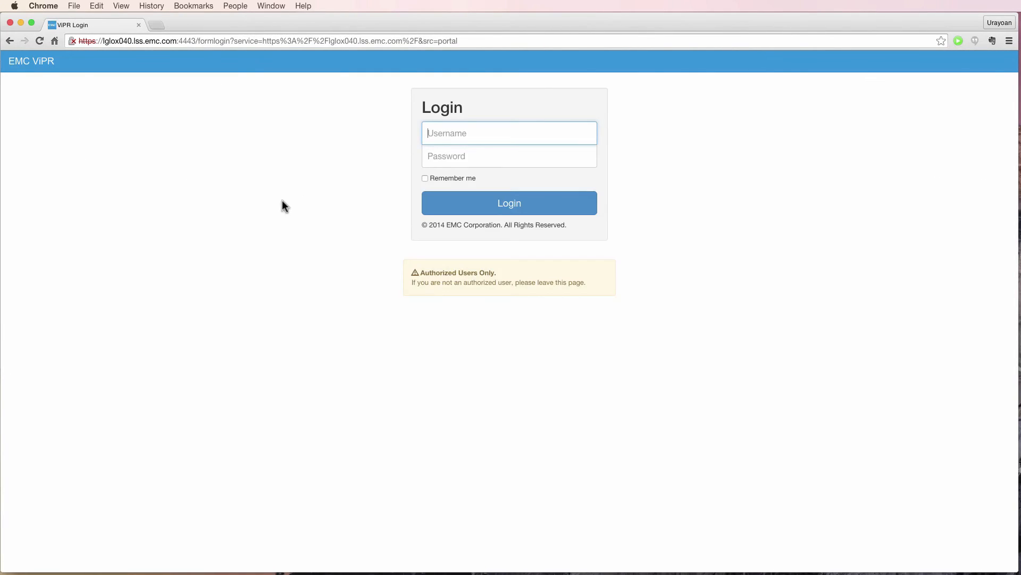
pyautogui.write('root')
pyautogui.press('Tab')
pyautogui.write('Change')
pyautogui.press('Return')
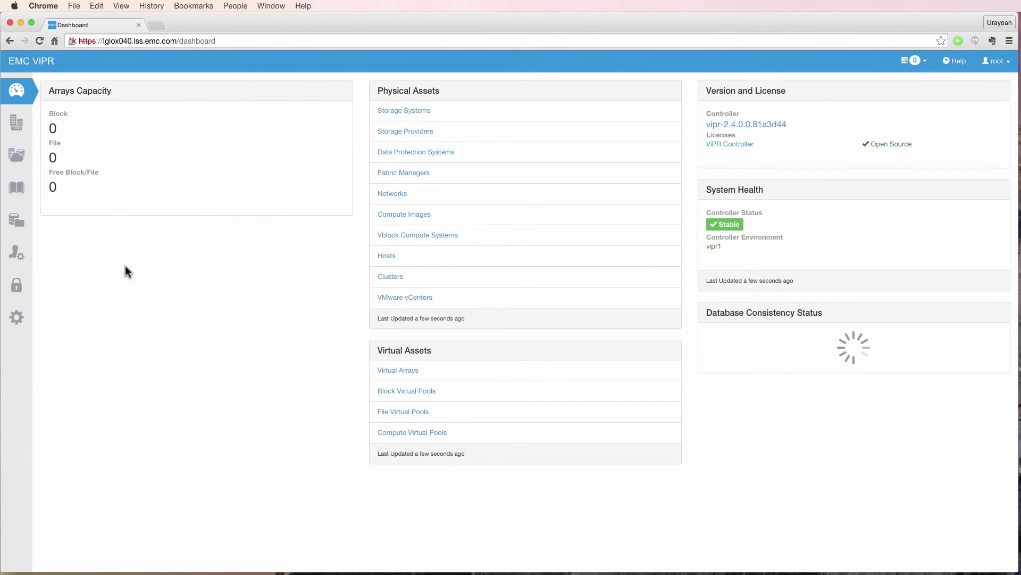
# Grant the domain user System Administrator, Security Administrator, System Monitor and System Auditor VDC roles, then log out.
pyautogui.click(17, 287)
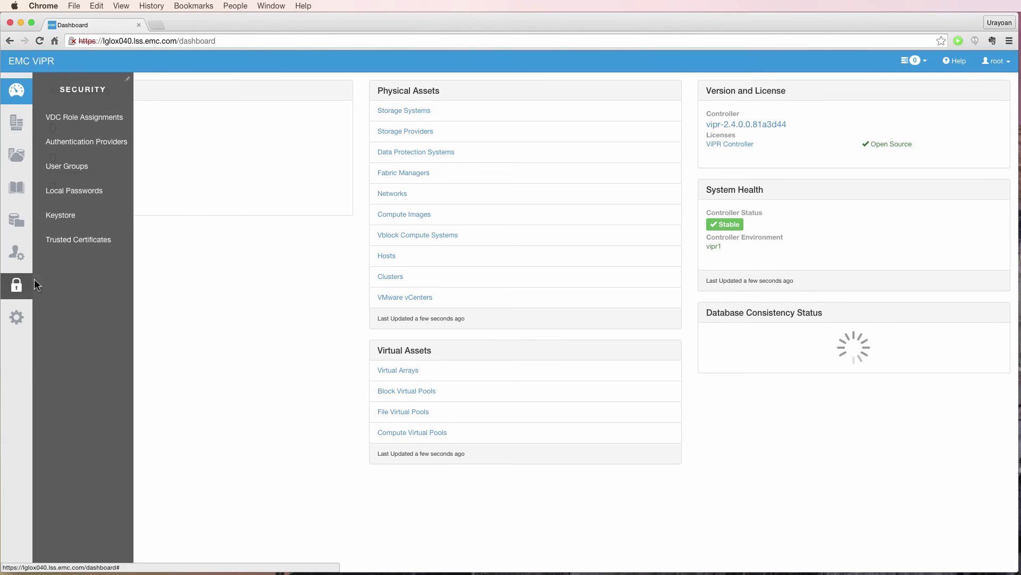
pyautogui.click(75, 125)
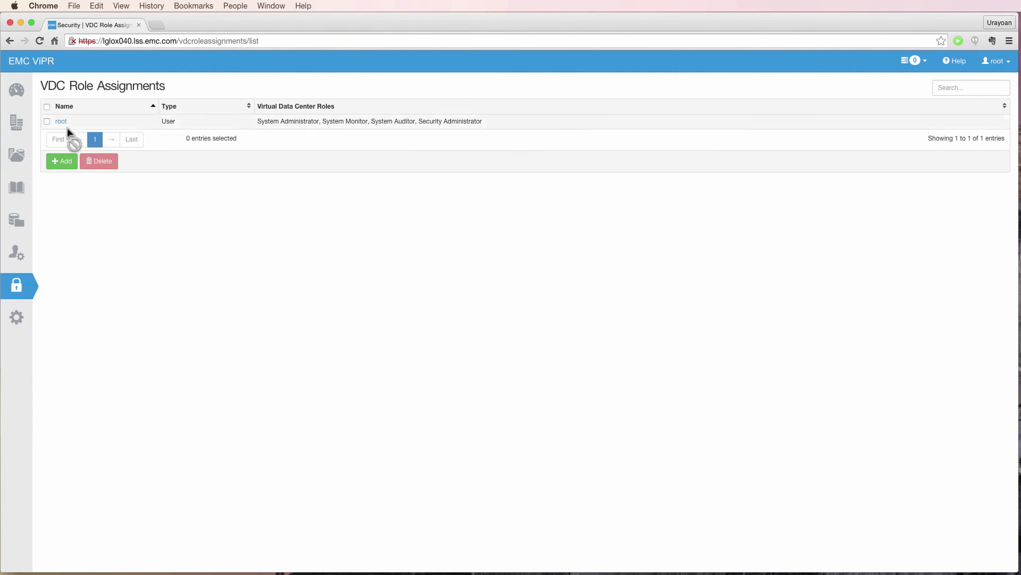
pyautogui.click(61, 160)
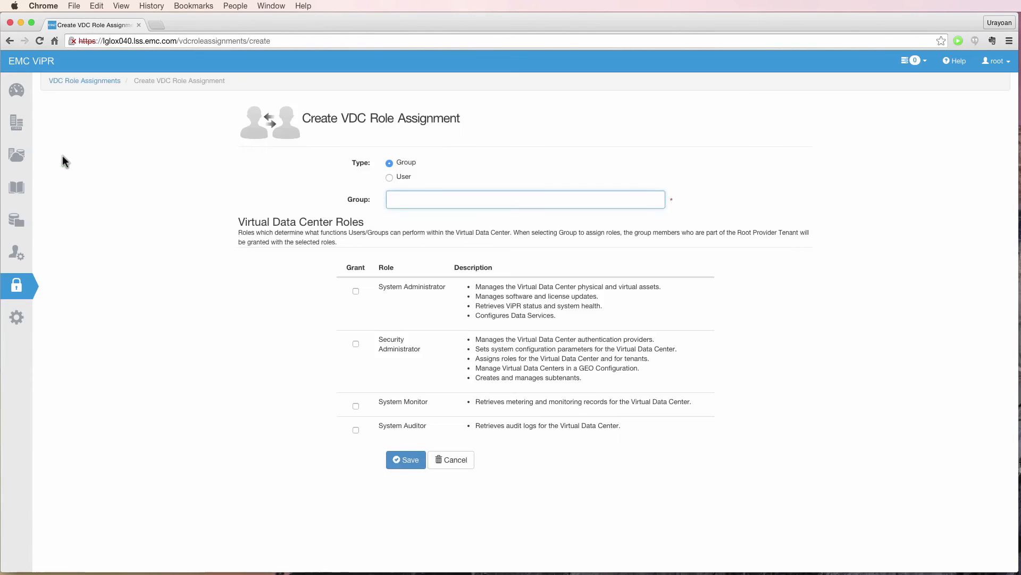
pyautogui.click(389, 177)
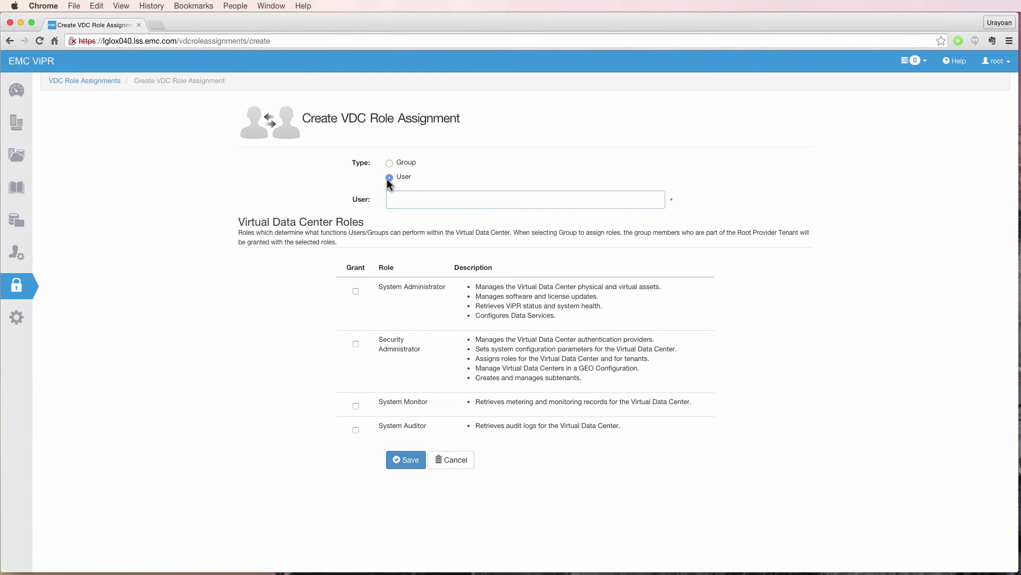
pyautogui.click(392, 198)
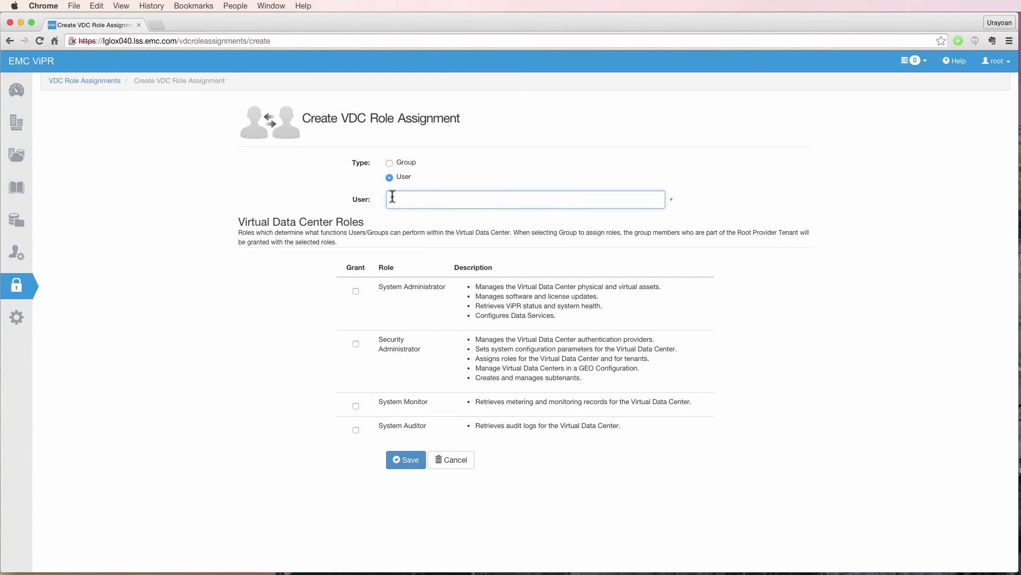
pyautogui.click(356, 291)
pyautogui.click(356, 343)
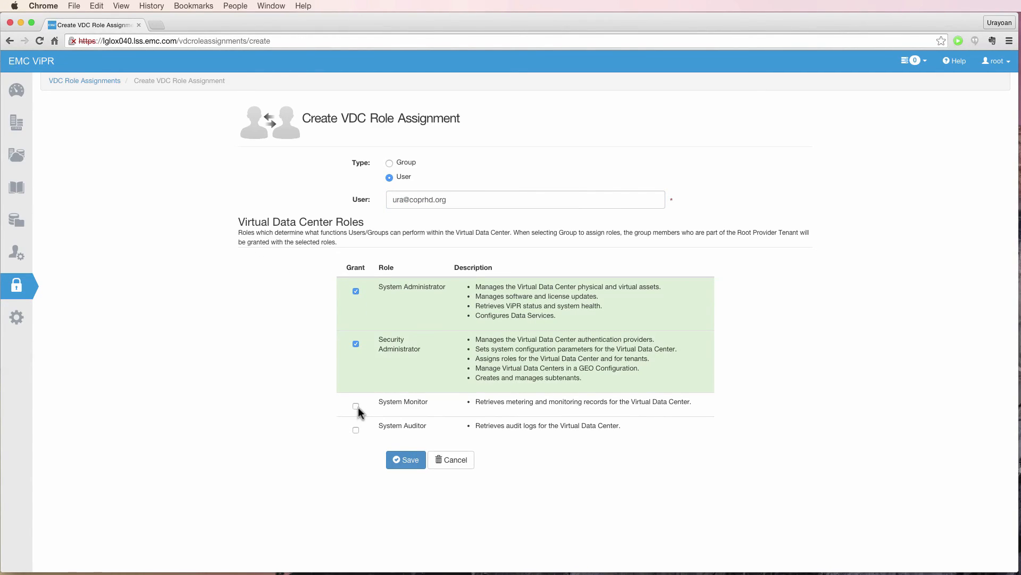
pyautogui.click(356, 406)
pyautogui.click(355, 430)
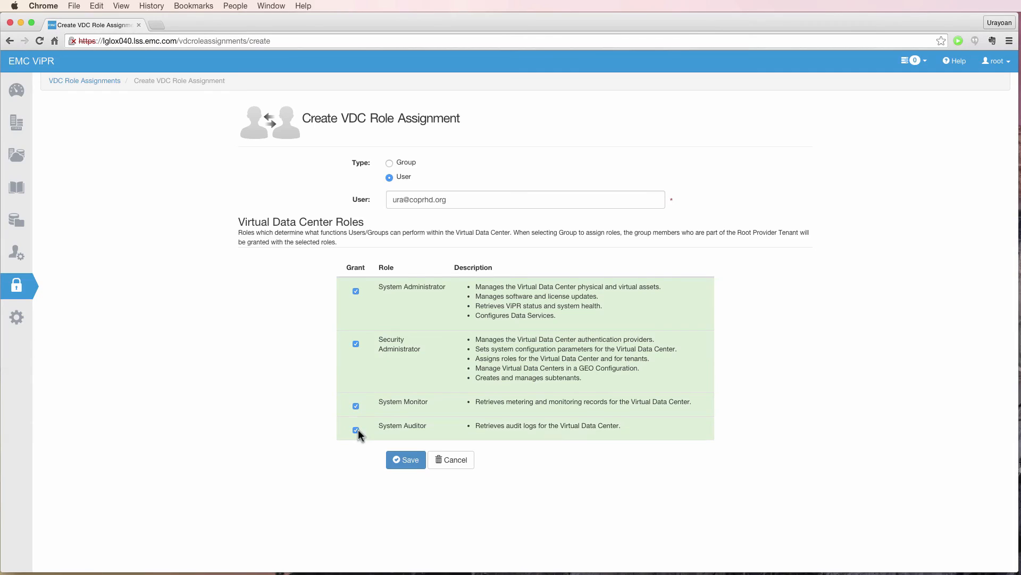
pyautogui.click(399, 459)
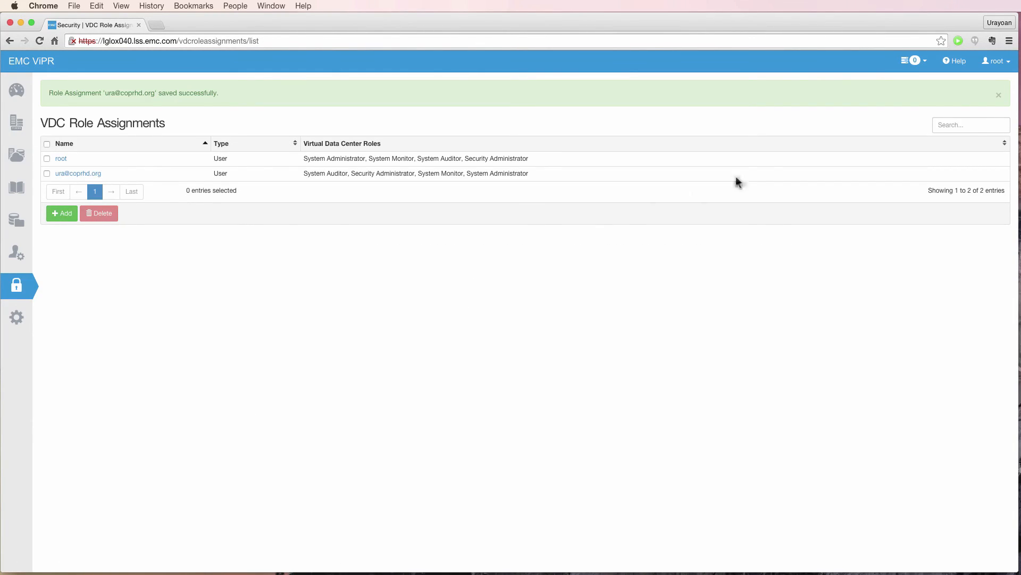
pyautogui.click(993, 61)
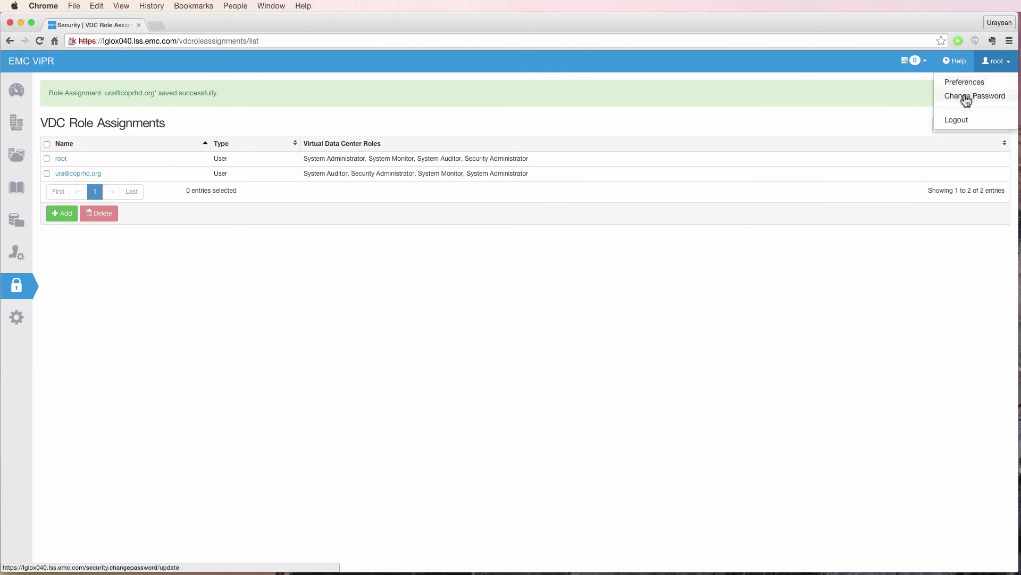
pyautogui.click(963, 121)
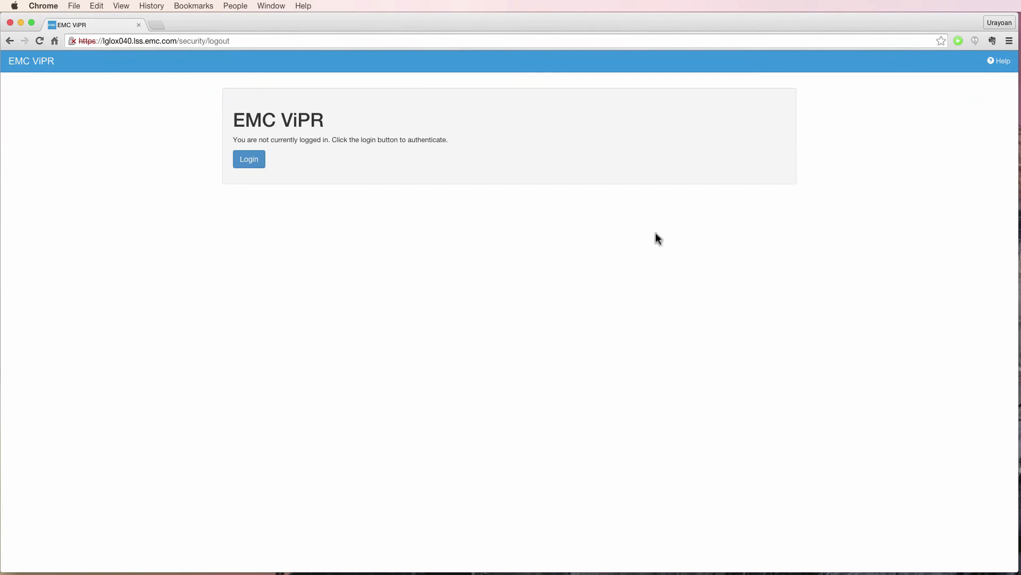
# Log in with the coprhd.org domain user's credentials, then expand the tenant settings and security sections.
pyautogui.click(249, 159)
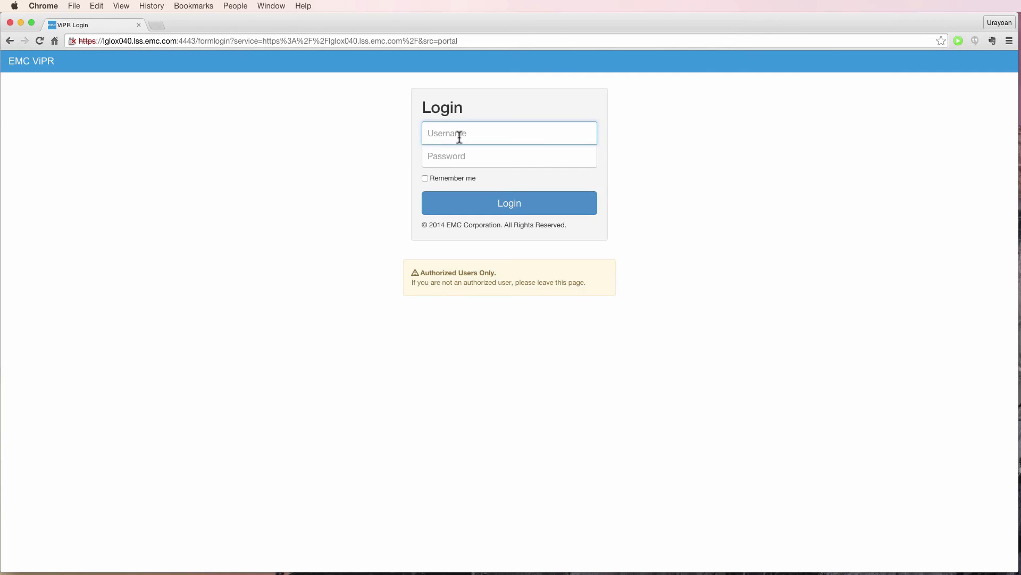
pyautogui.press('Tab')
pyautogui.write('ChangeMe')
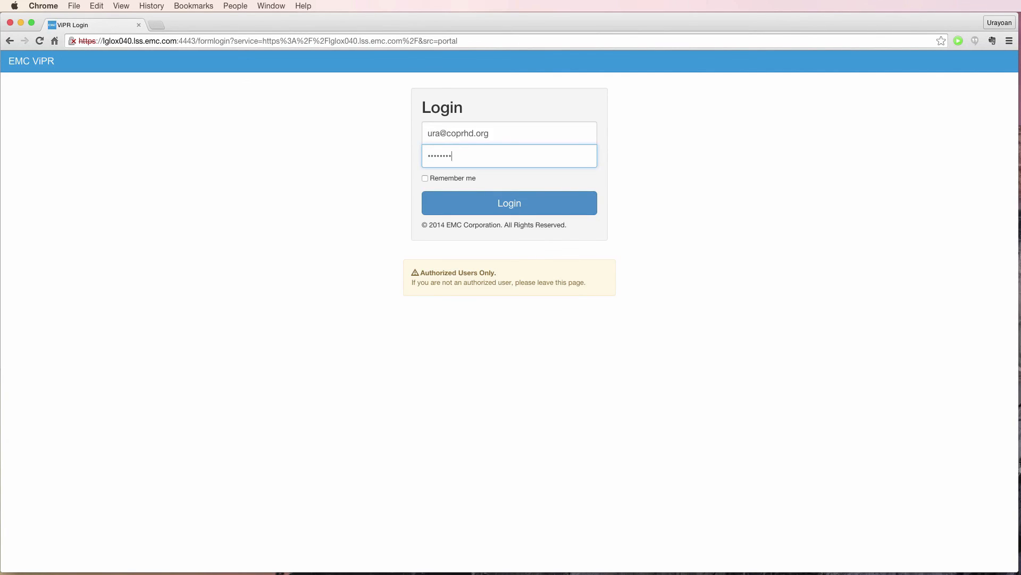
pyautogui.press('super+a')
pyautogui.write('ChangeMe')
pyautogui.press('Return')
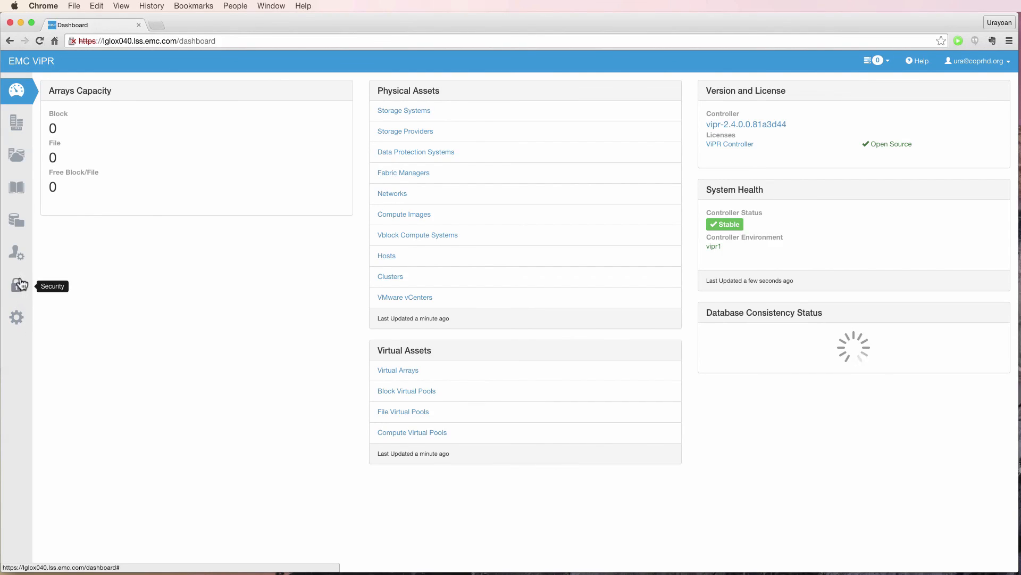
pyautogui.click(23, 261)
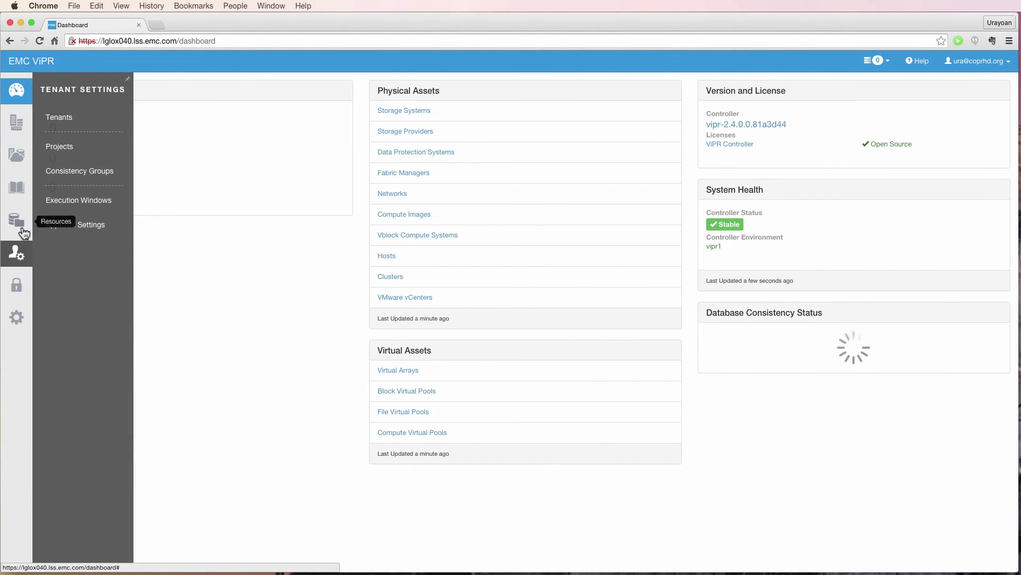
pyautogui.click(24, 296)
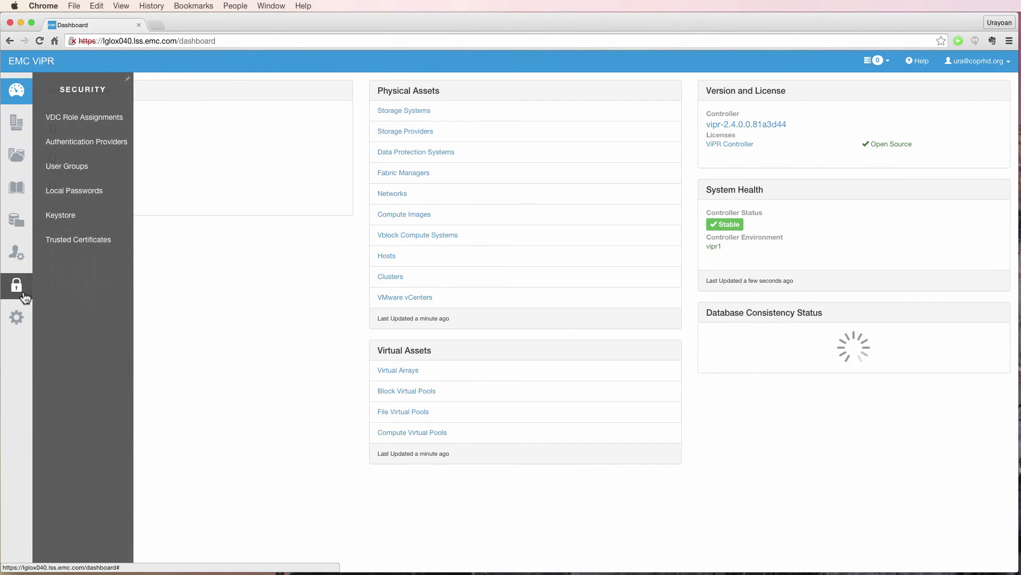